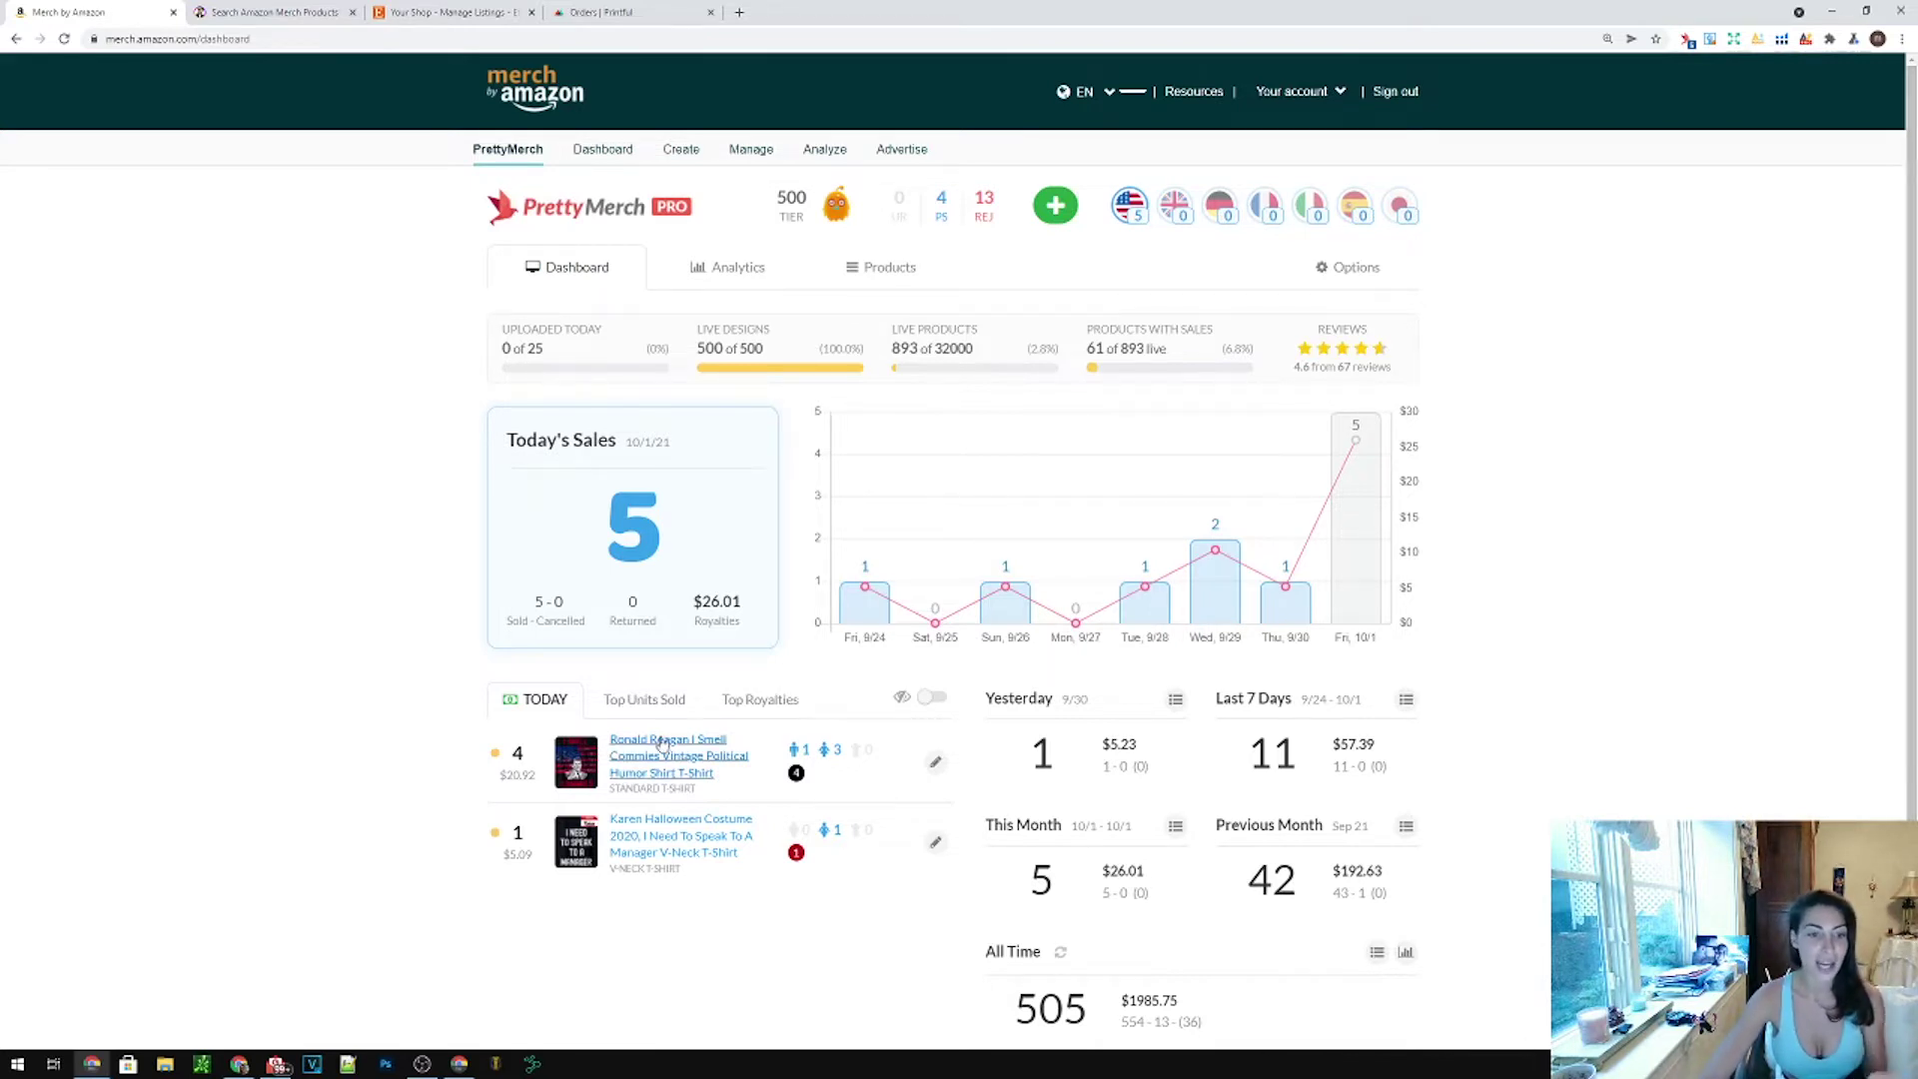
# - View the Amazon listing of the Ronald Reagan I Smell Commies T-shirt and return to the PrettyMerch dashboard
pyautogui.click(683, 759)
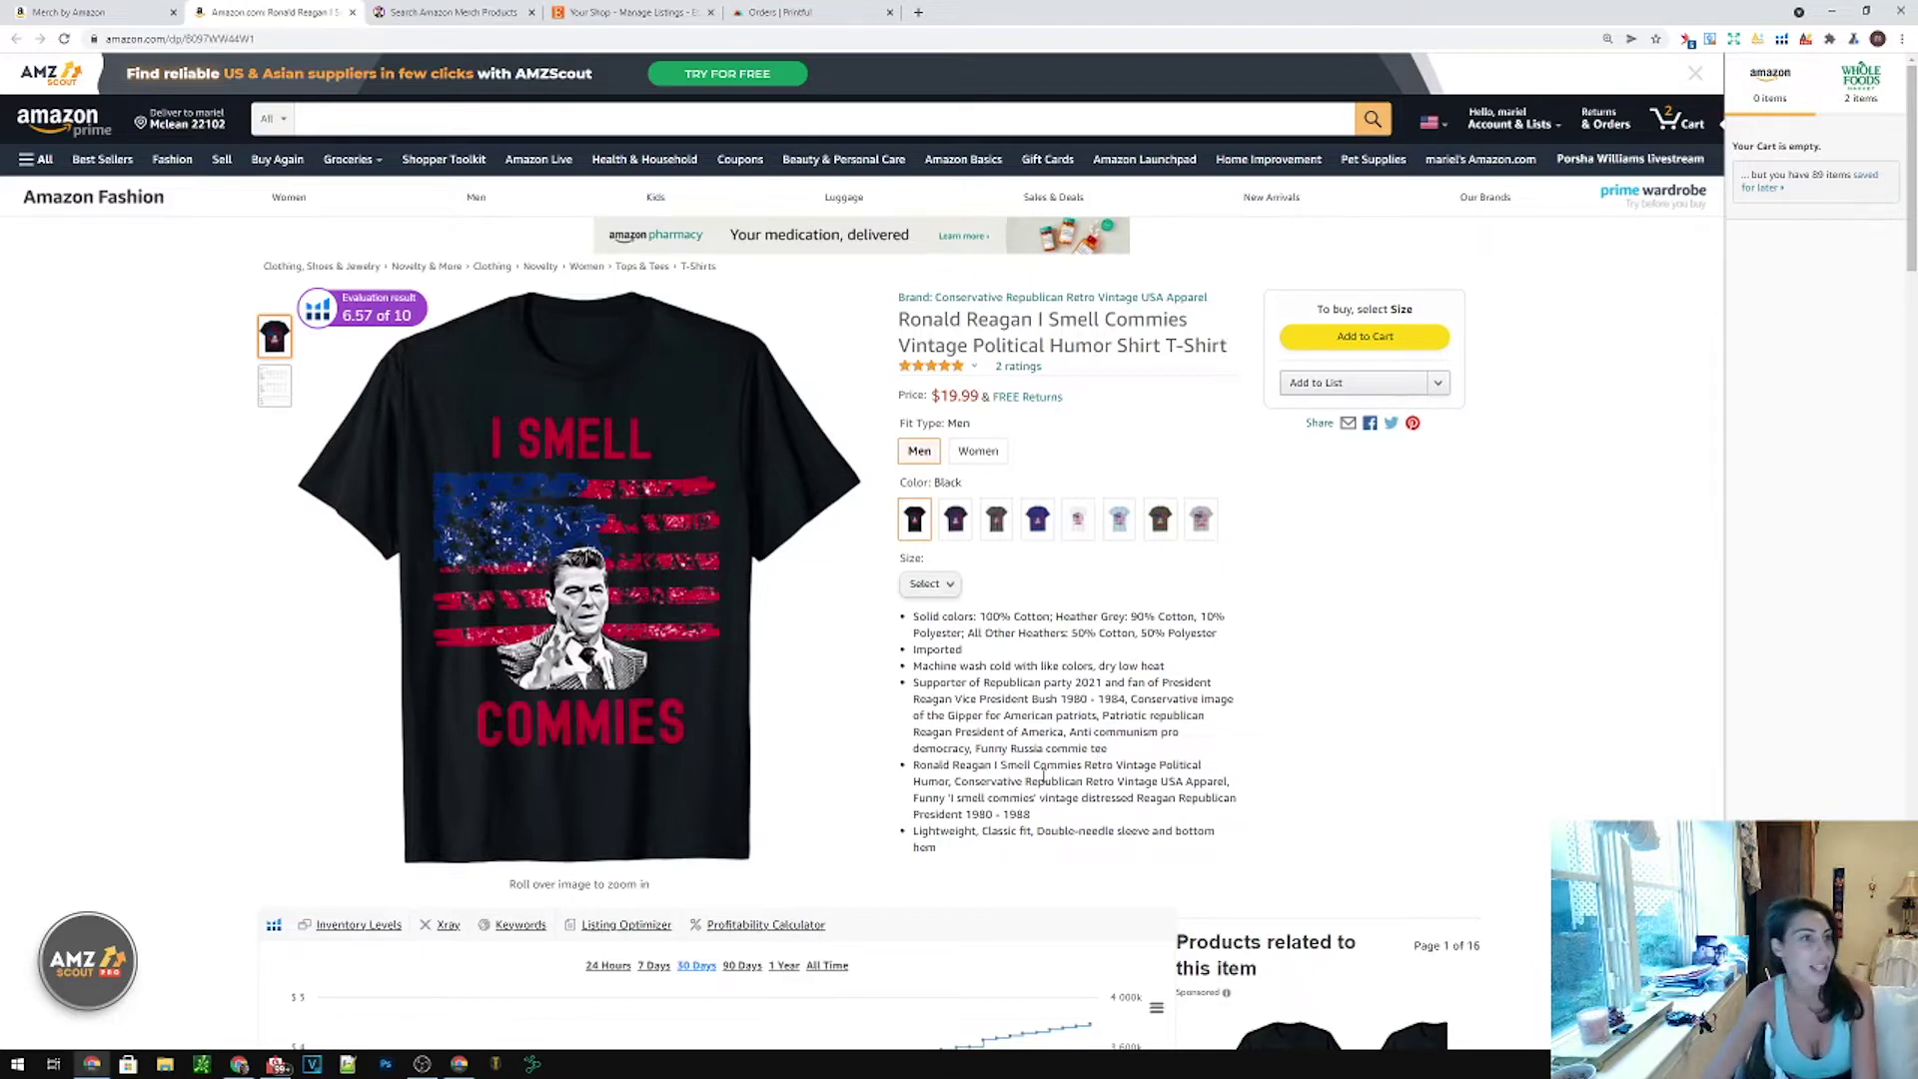
pyautogui.click(118, 14)
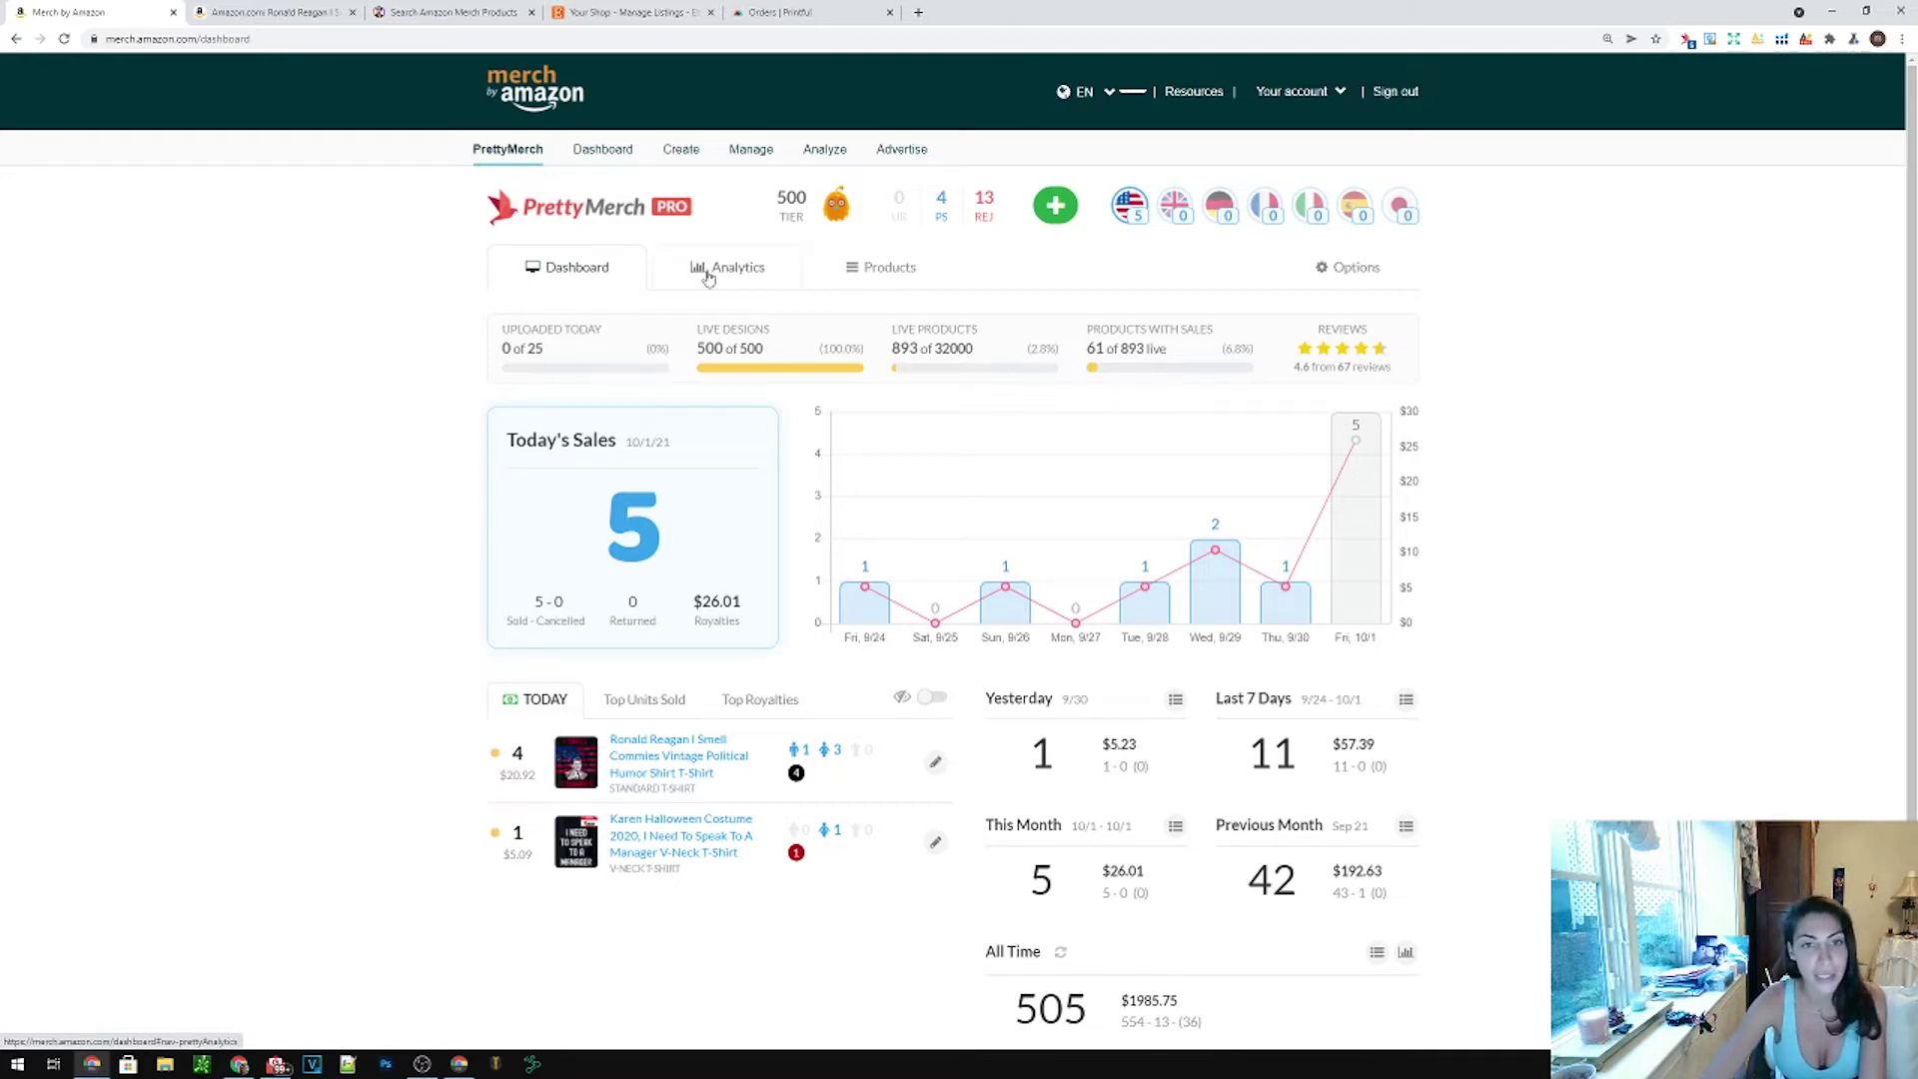
# - Open the PrettyMerch product list and use its extended filters to show only products that have not sold
pyautogui.click(884, 270)
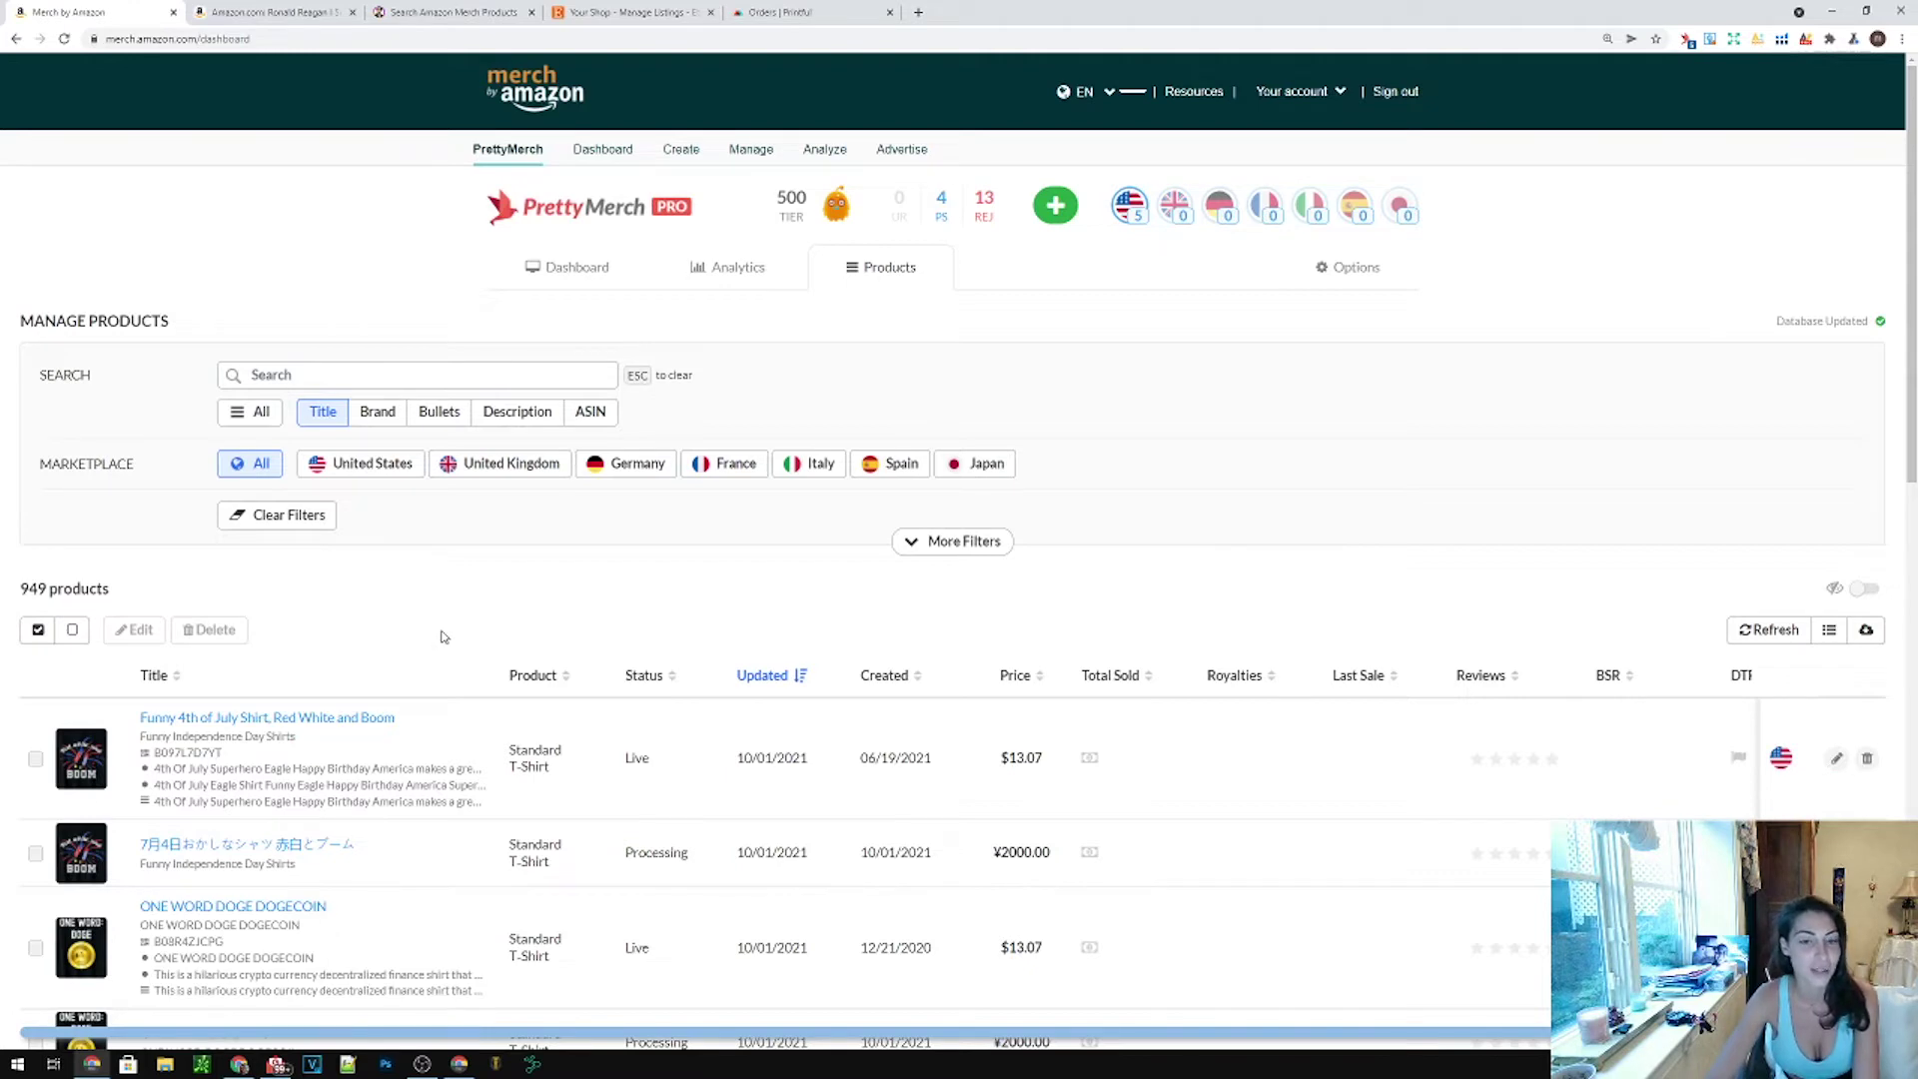
pyautogui.click(929, 544)
pyautogui.scroll(-1, 690, 560)
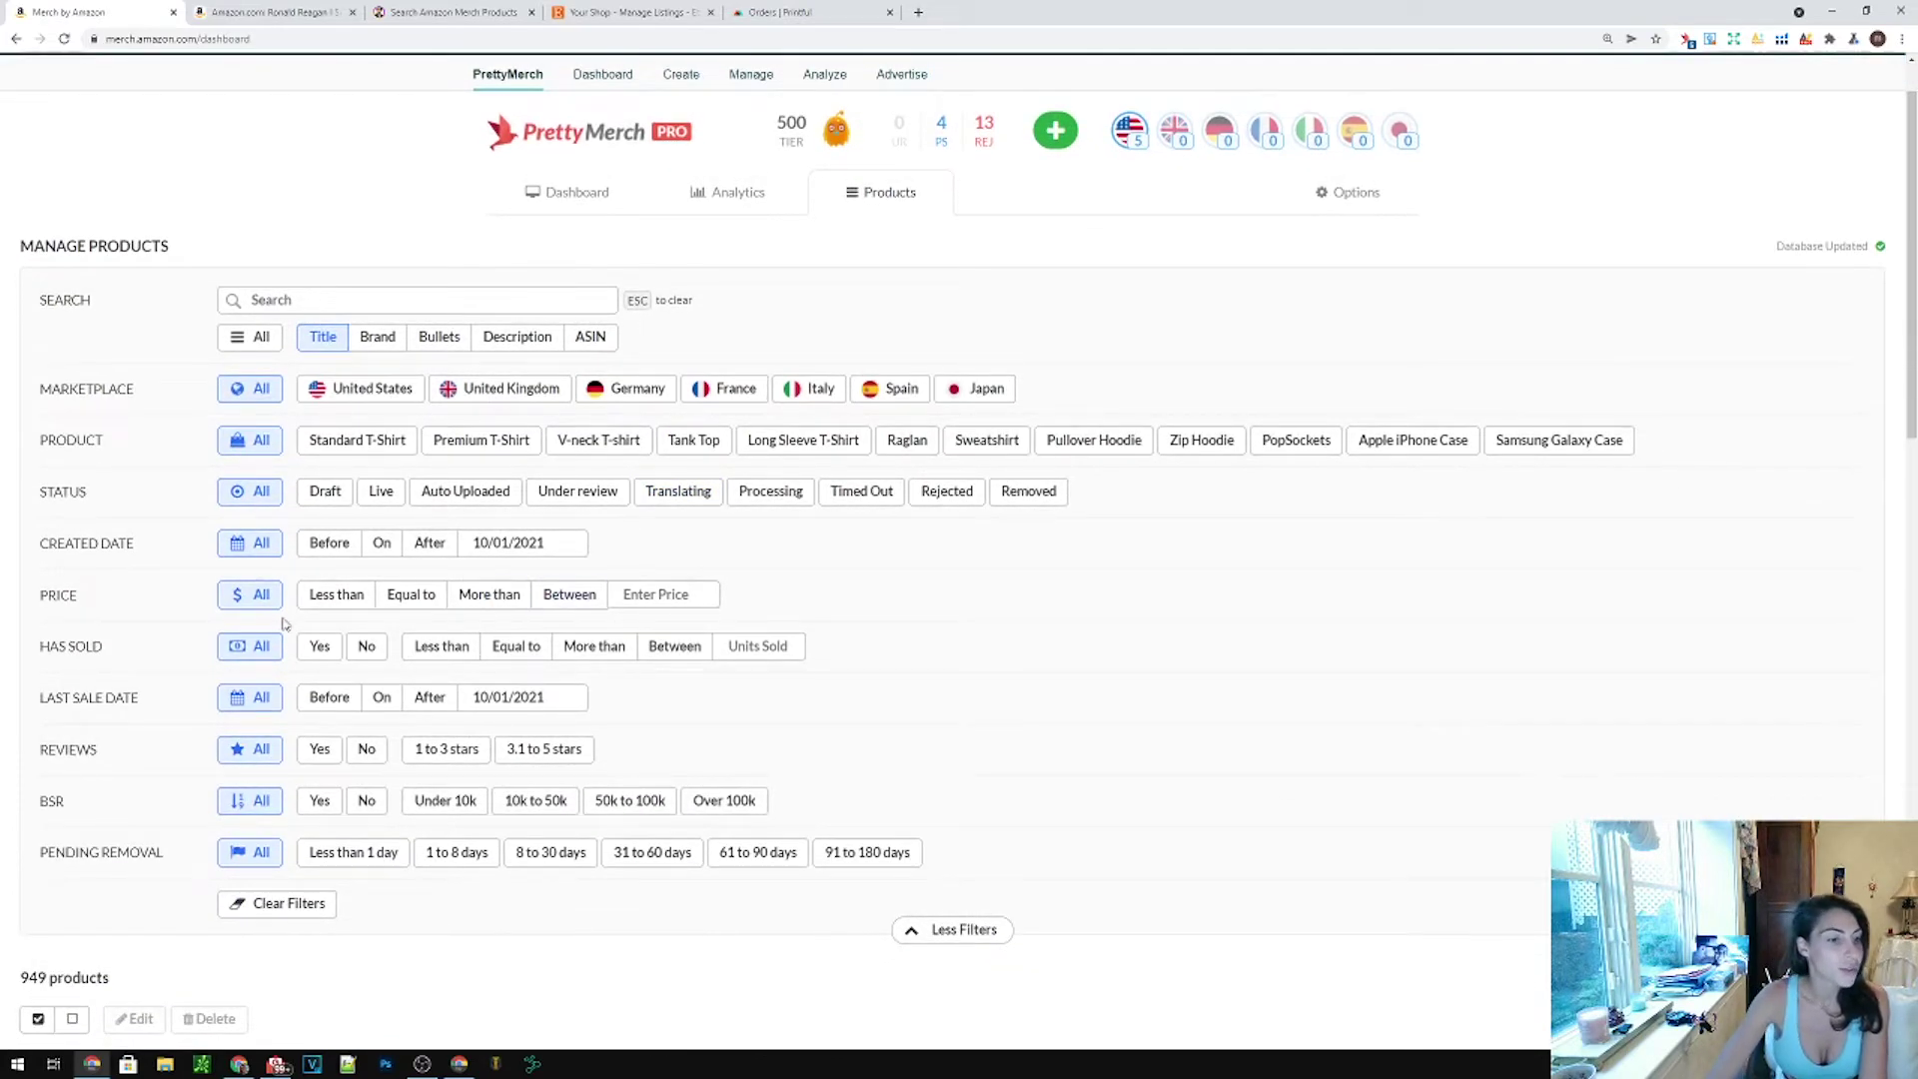
pyautogui.click(369, 650)
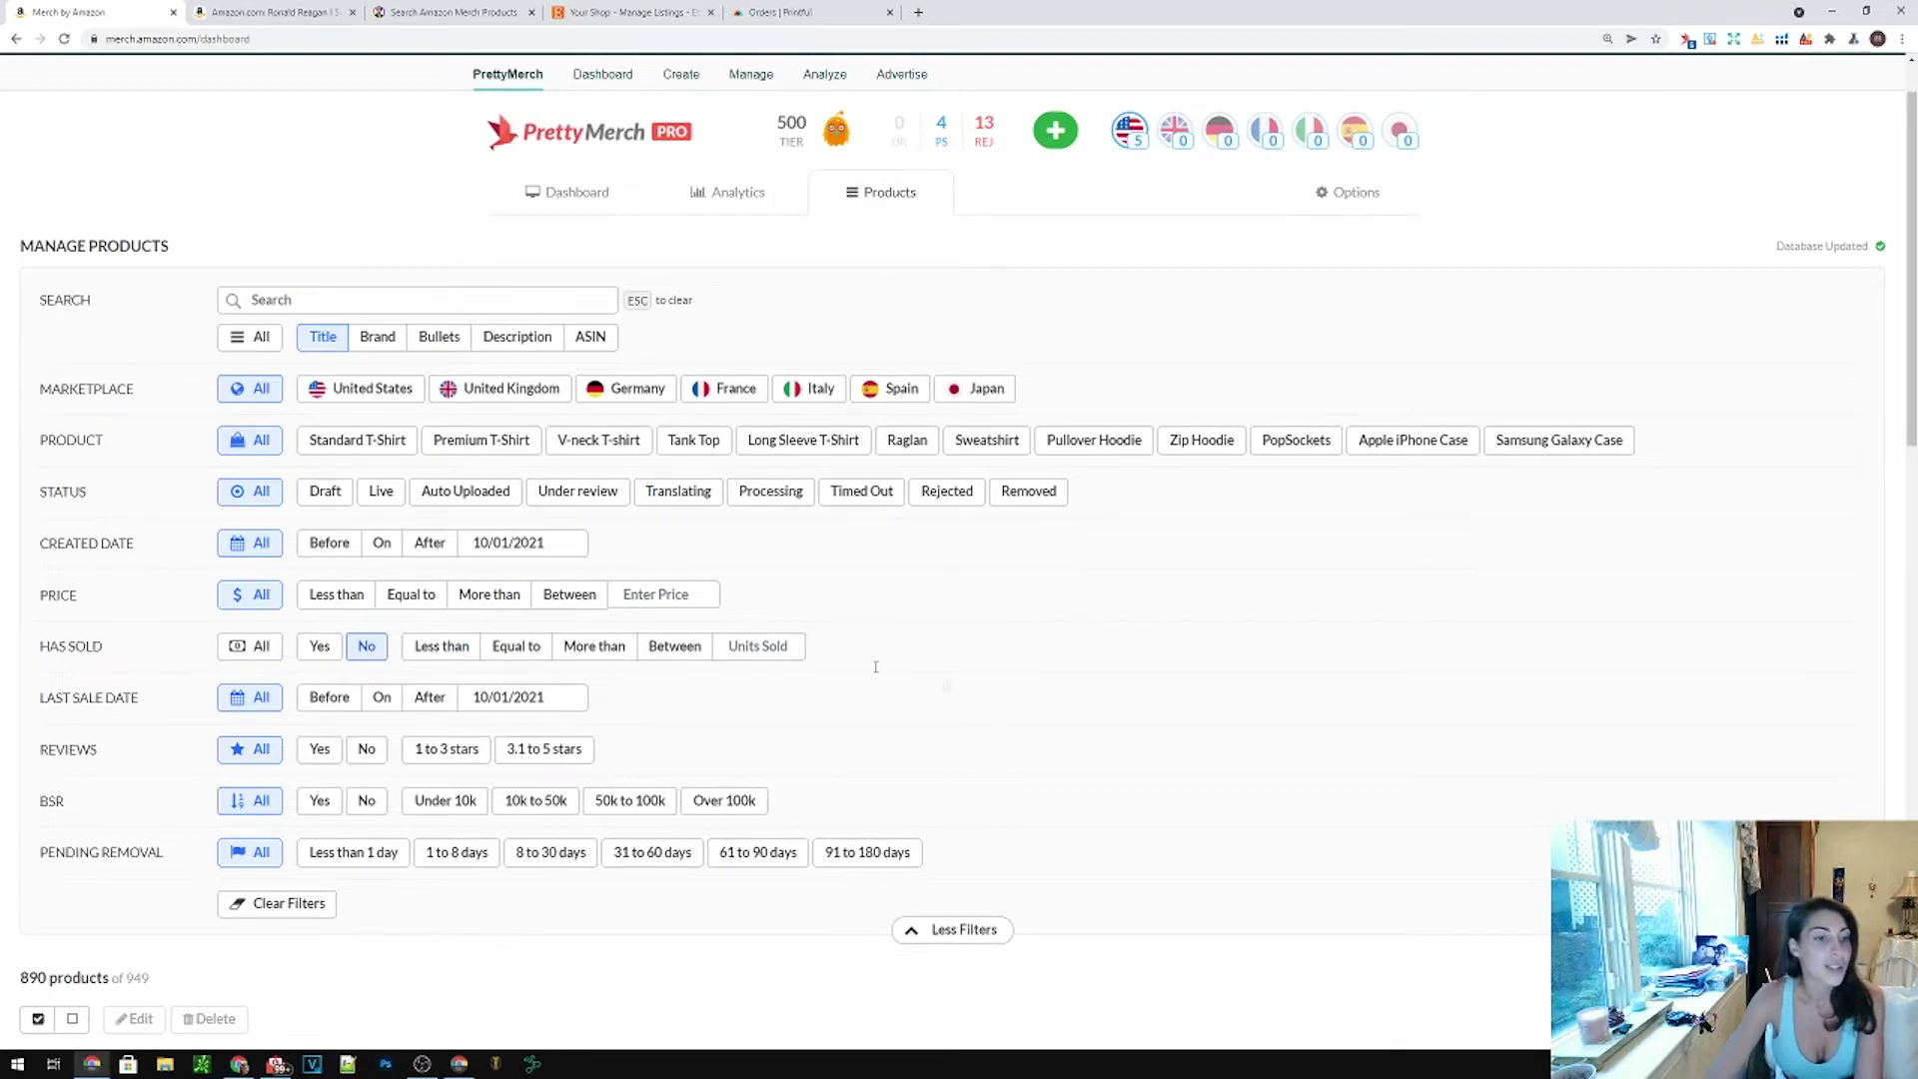
# - Examine the unsold products in the list, checking their designs, status, creation dates and prices
pyautogui.scroll(-5, 1059, 689)
pyautogui.scroll(-5, 1059, 689)
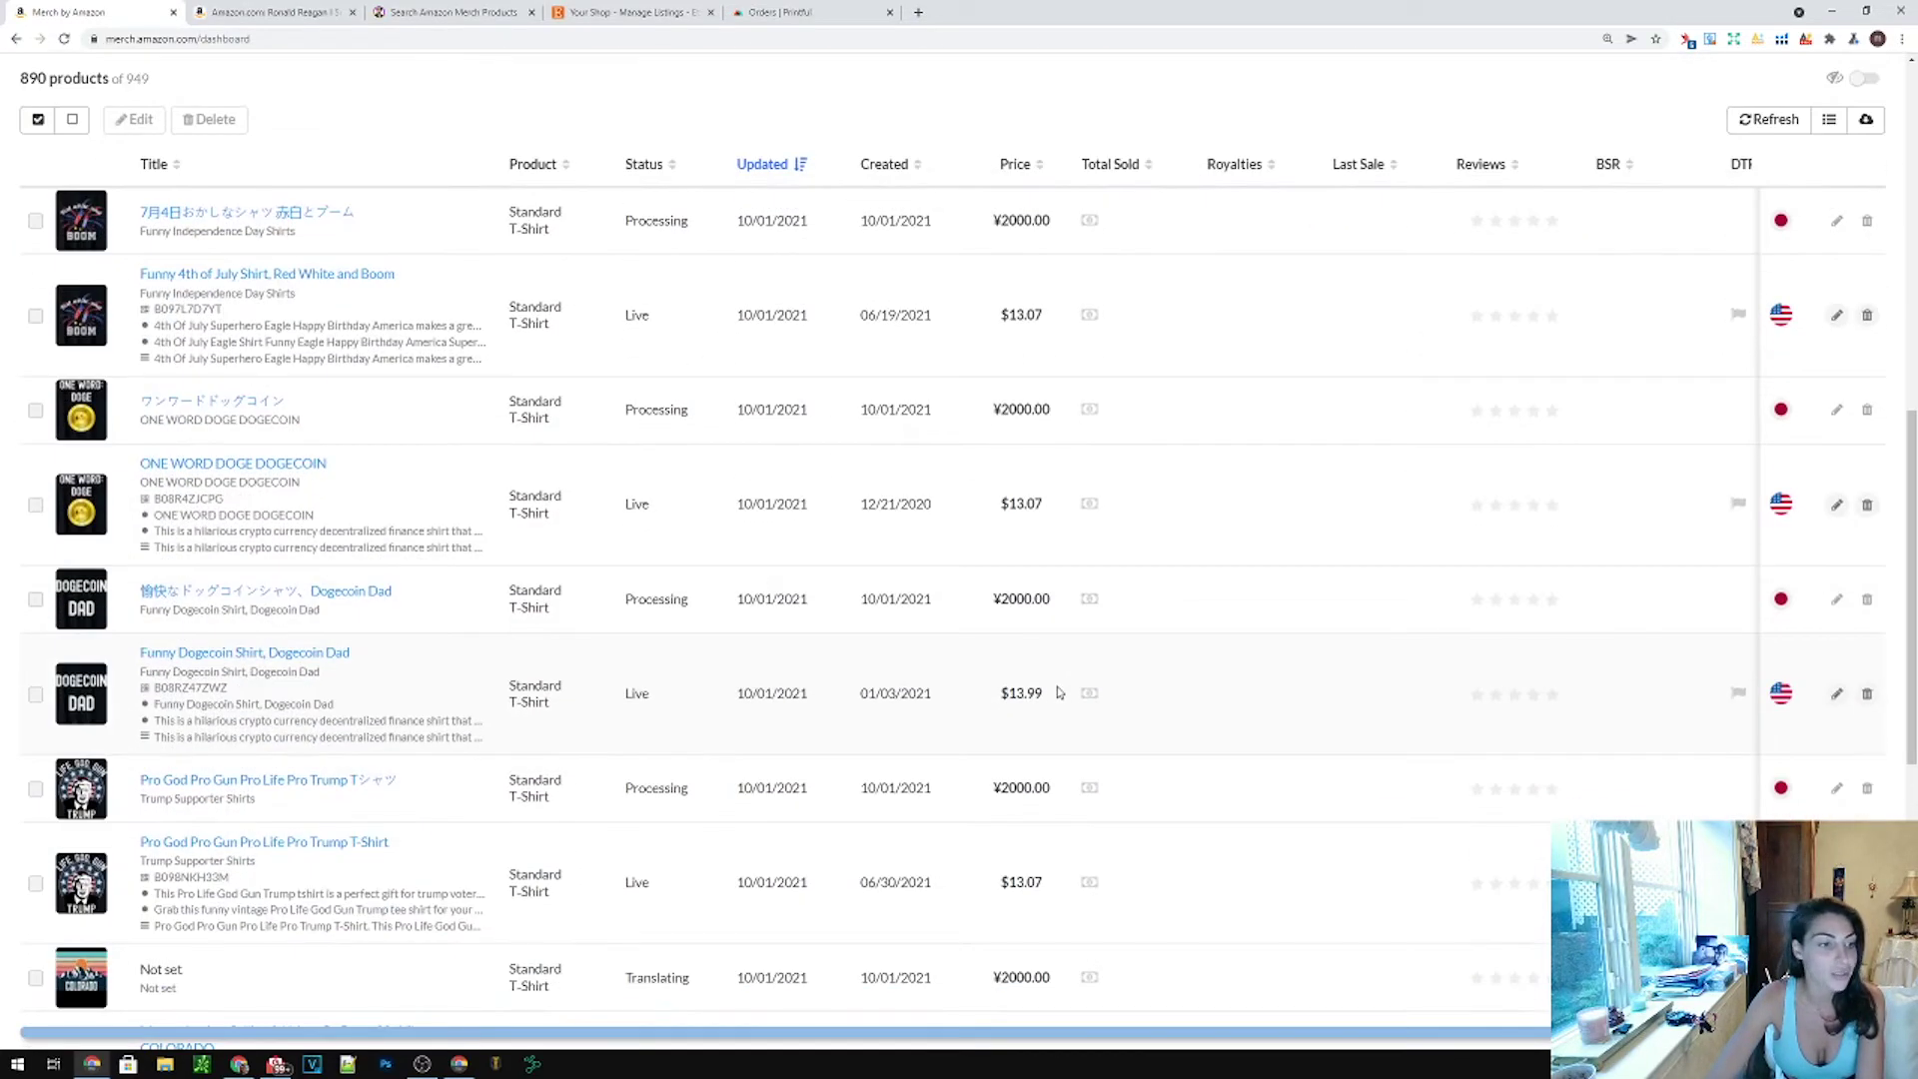
pyautogui.scroll(-6, 1059, 692)
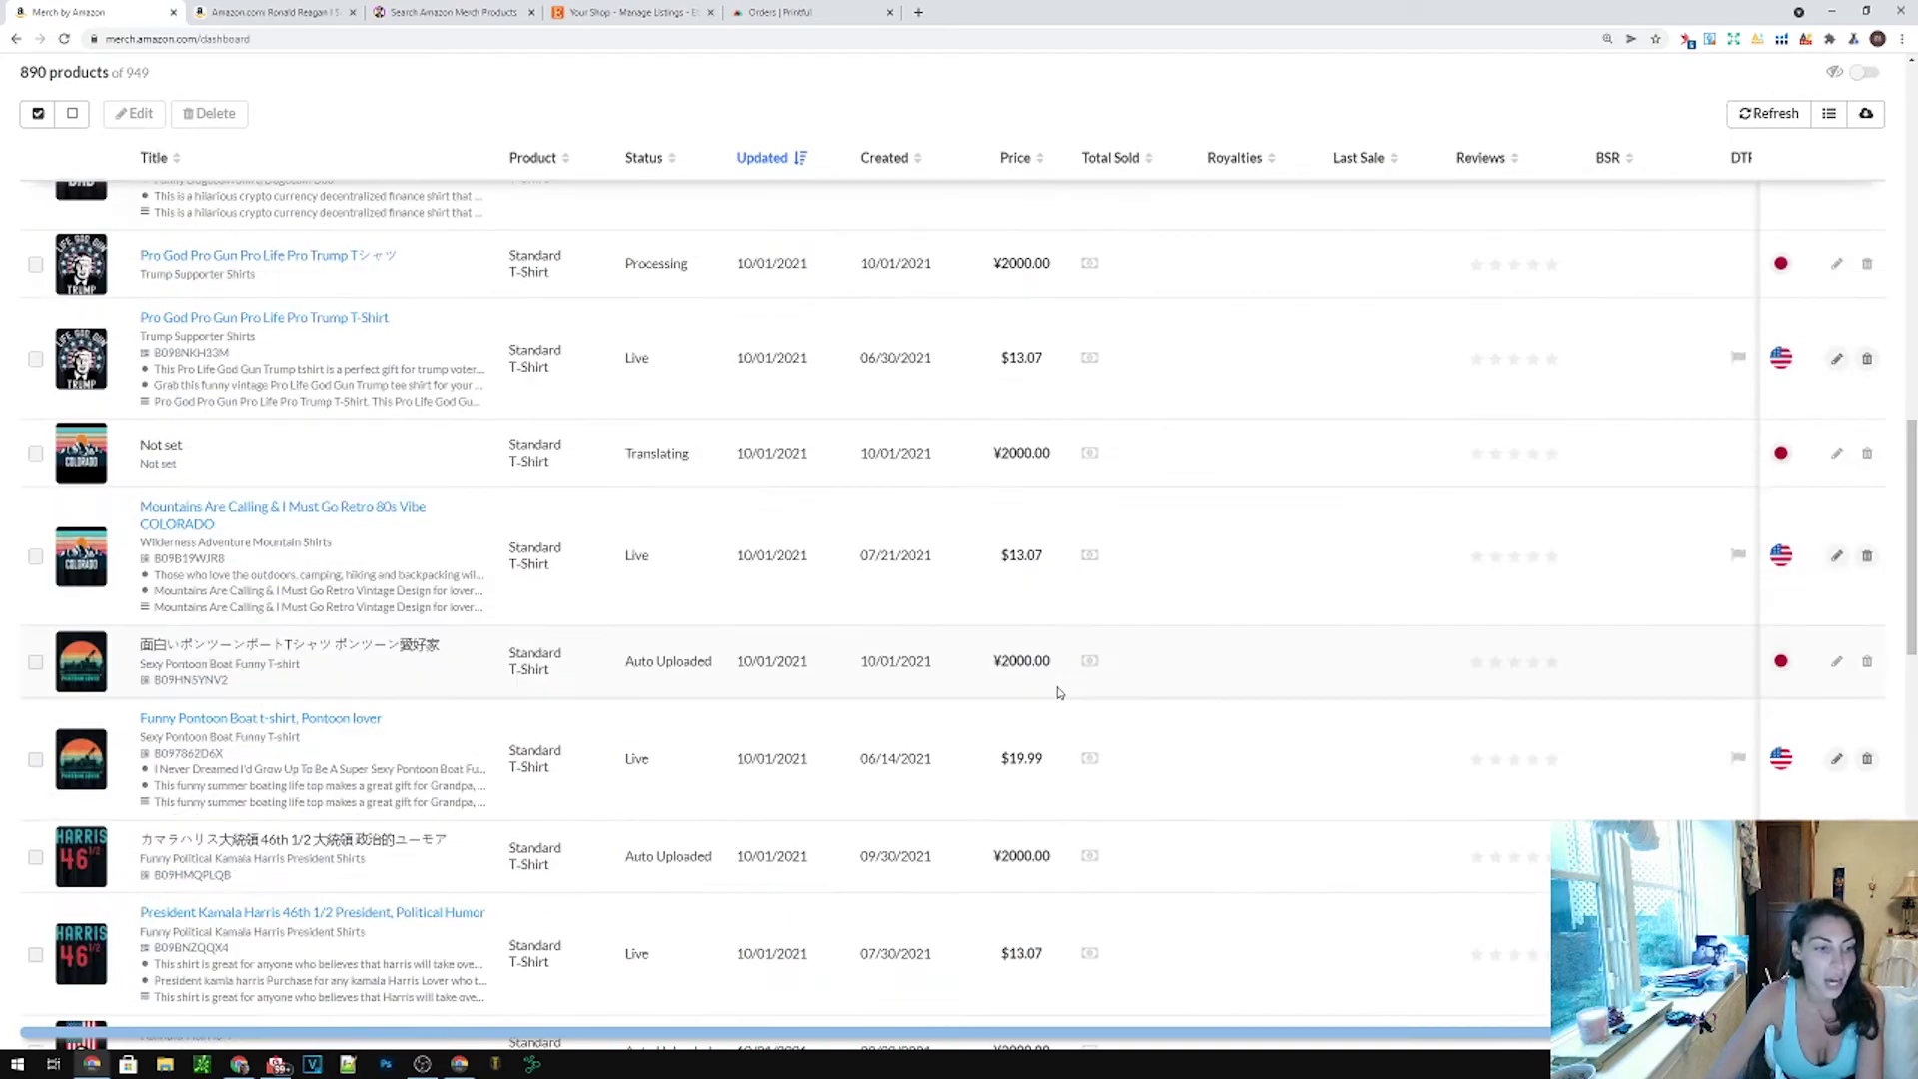
pyautogui.scroll(-15, 1059, 692)
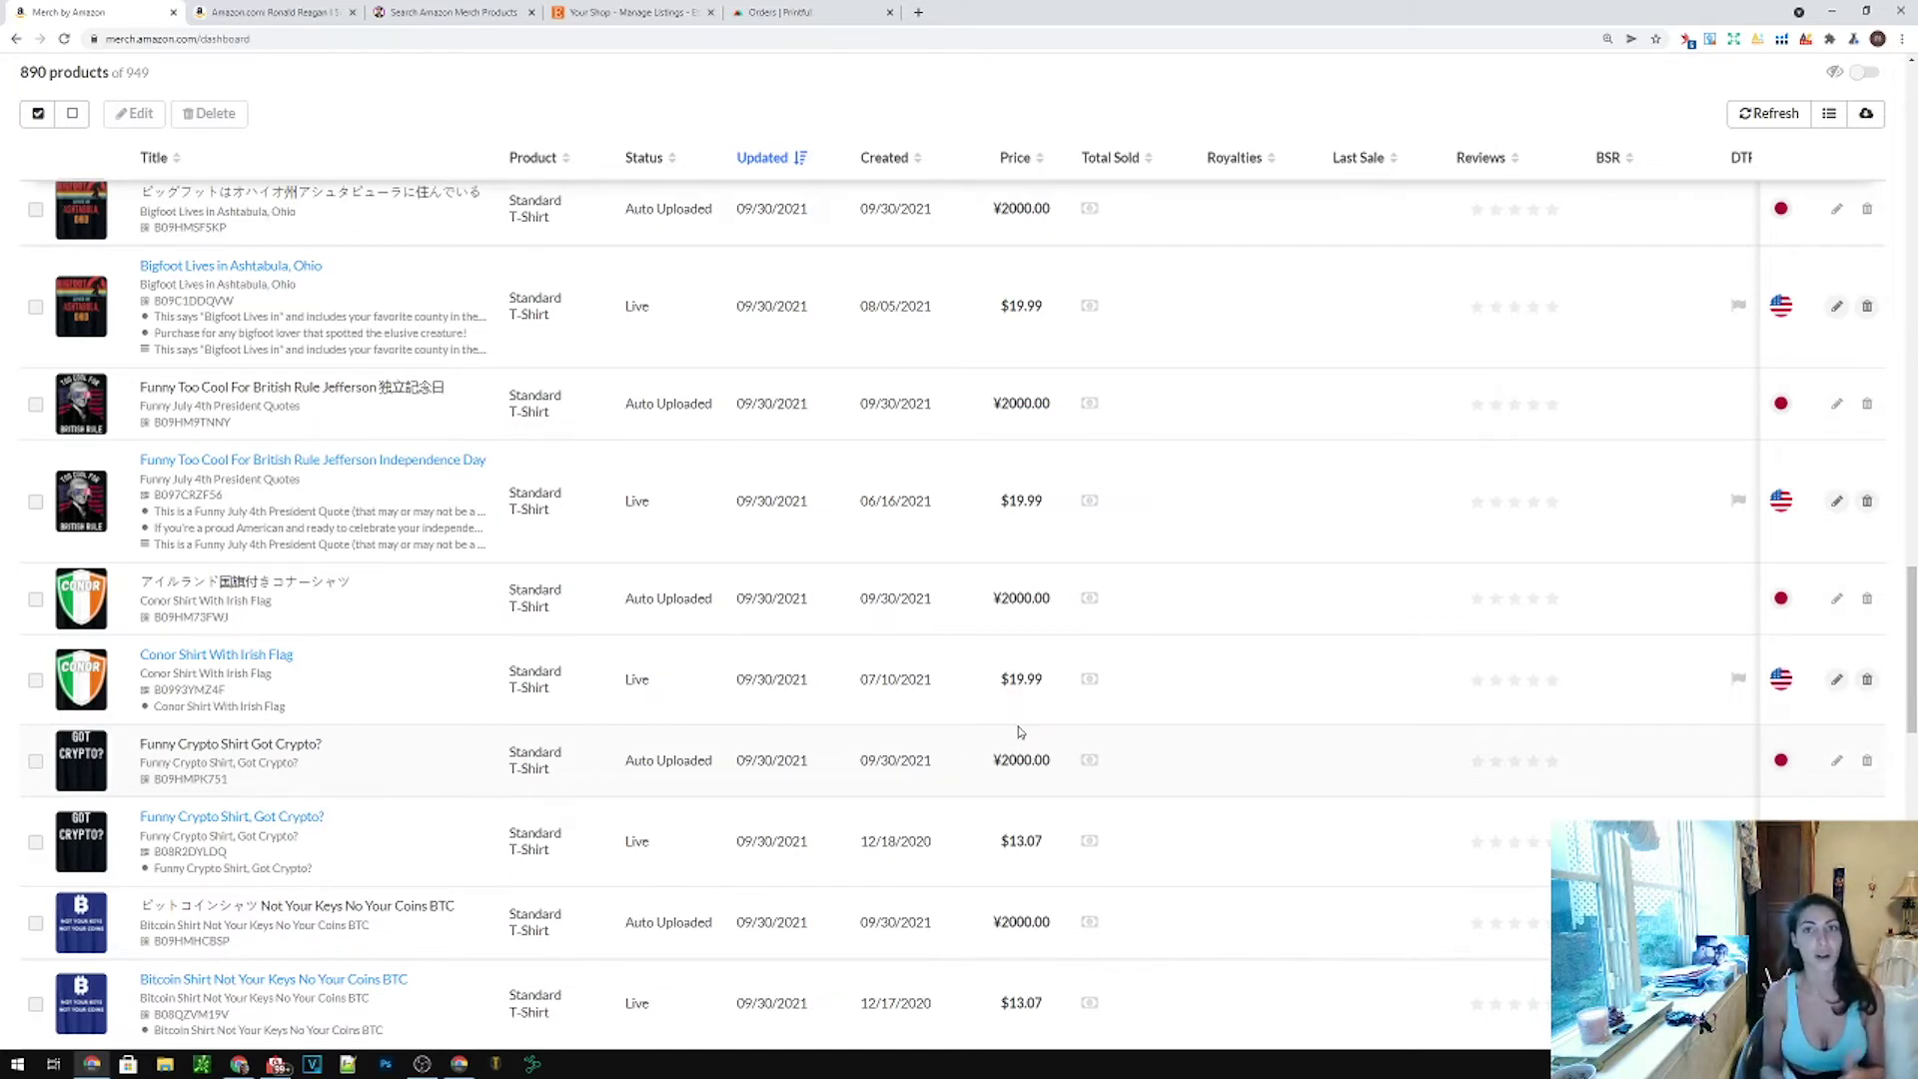
pyautogui.scroll(-10, 1067, 664)
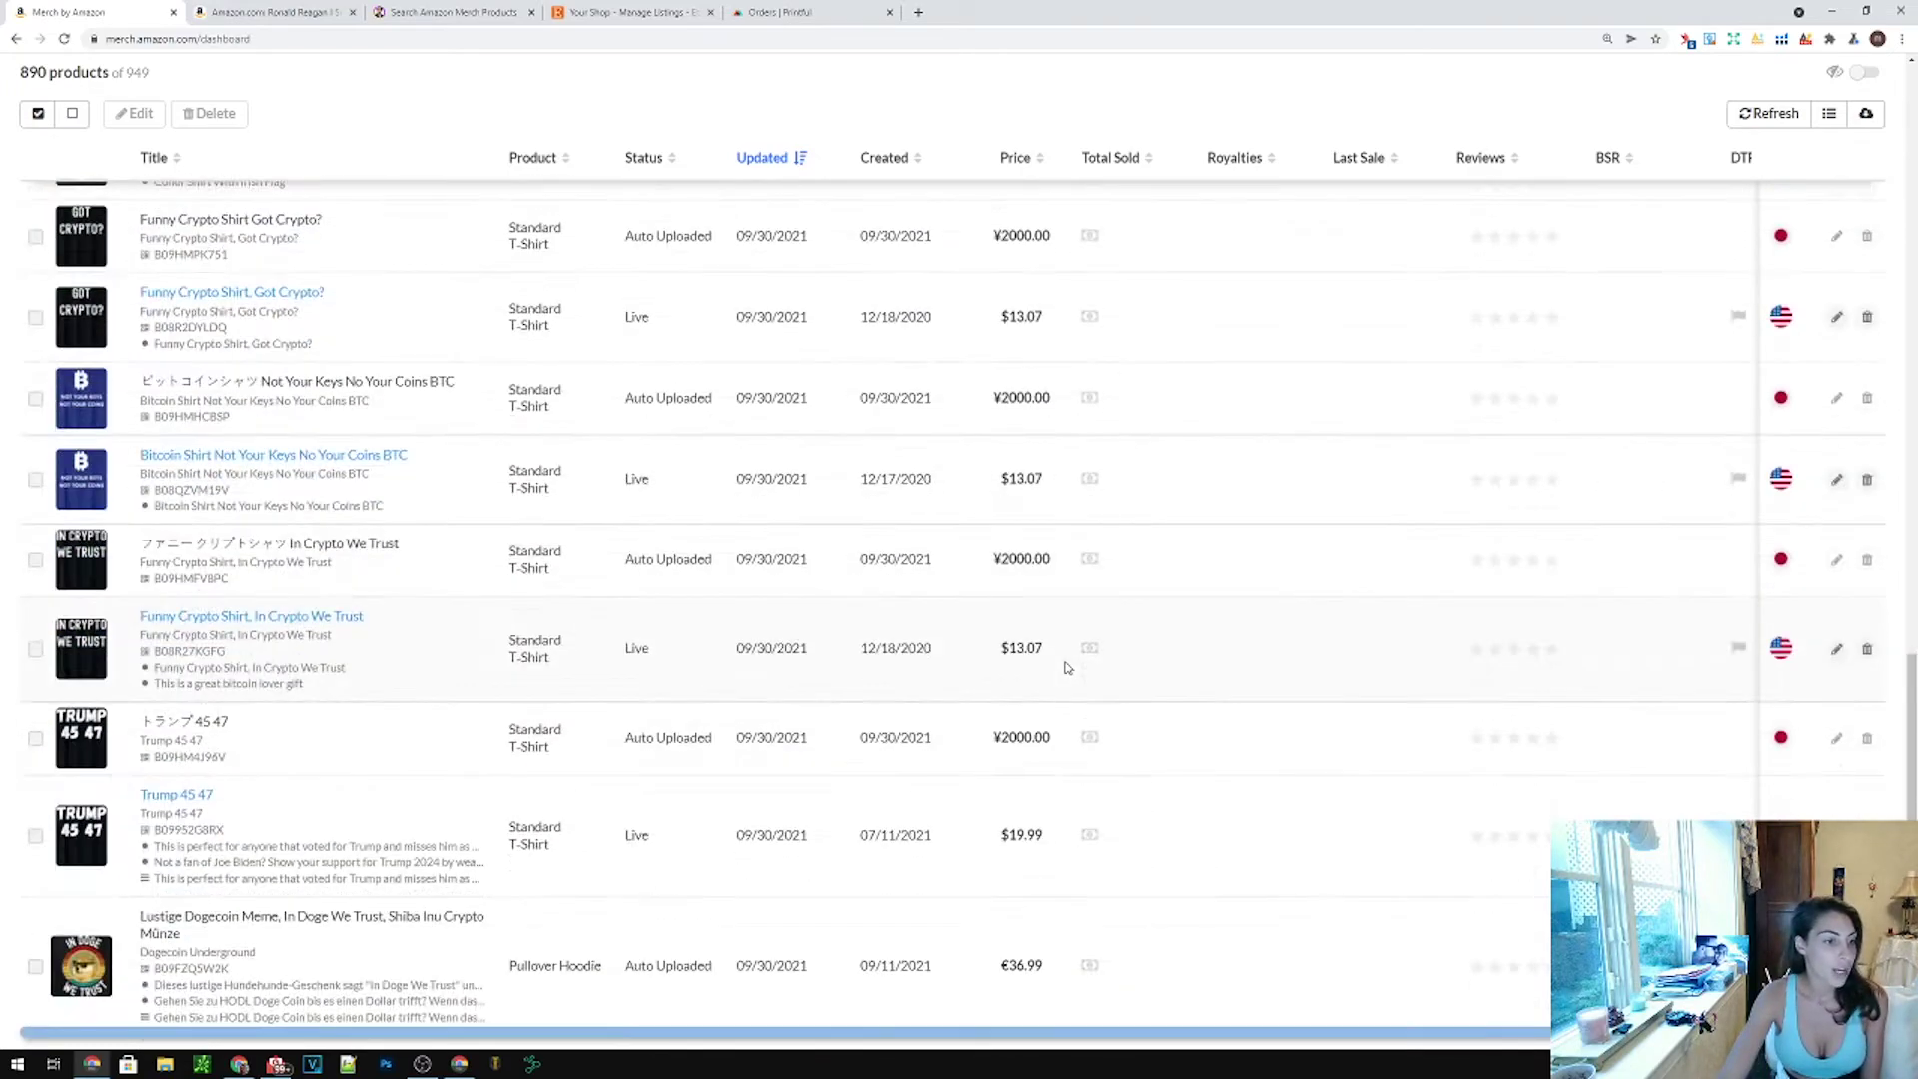
pyautogui.scroll(-12, 1066, 668)
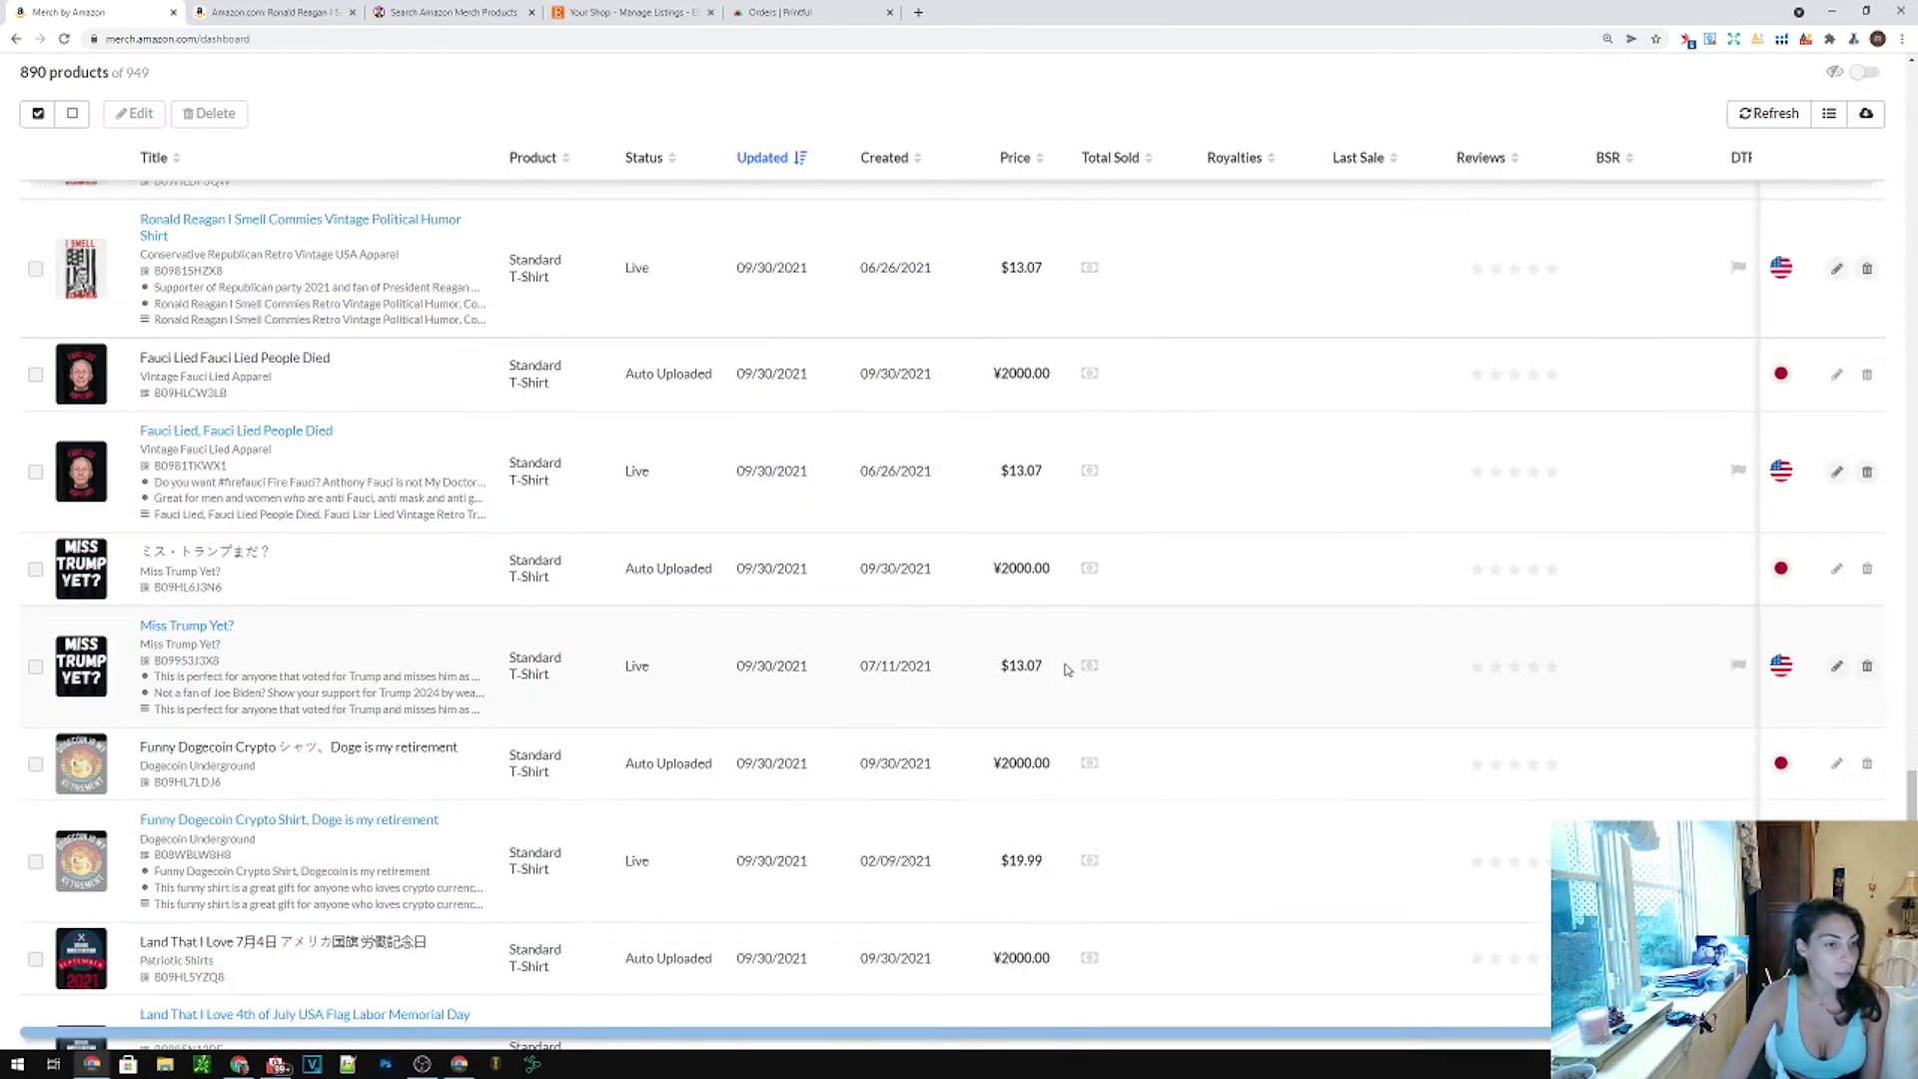
pyautogui.scroll(10, 1061, 679)
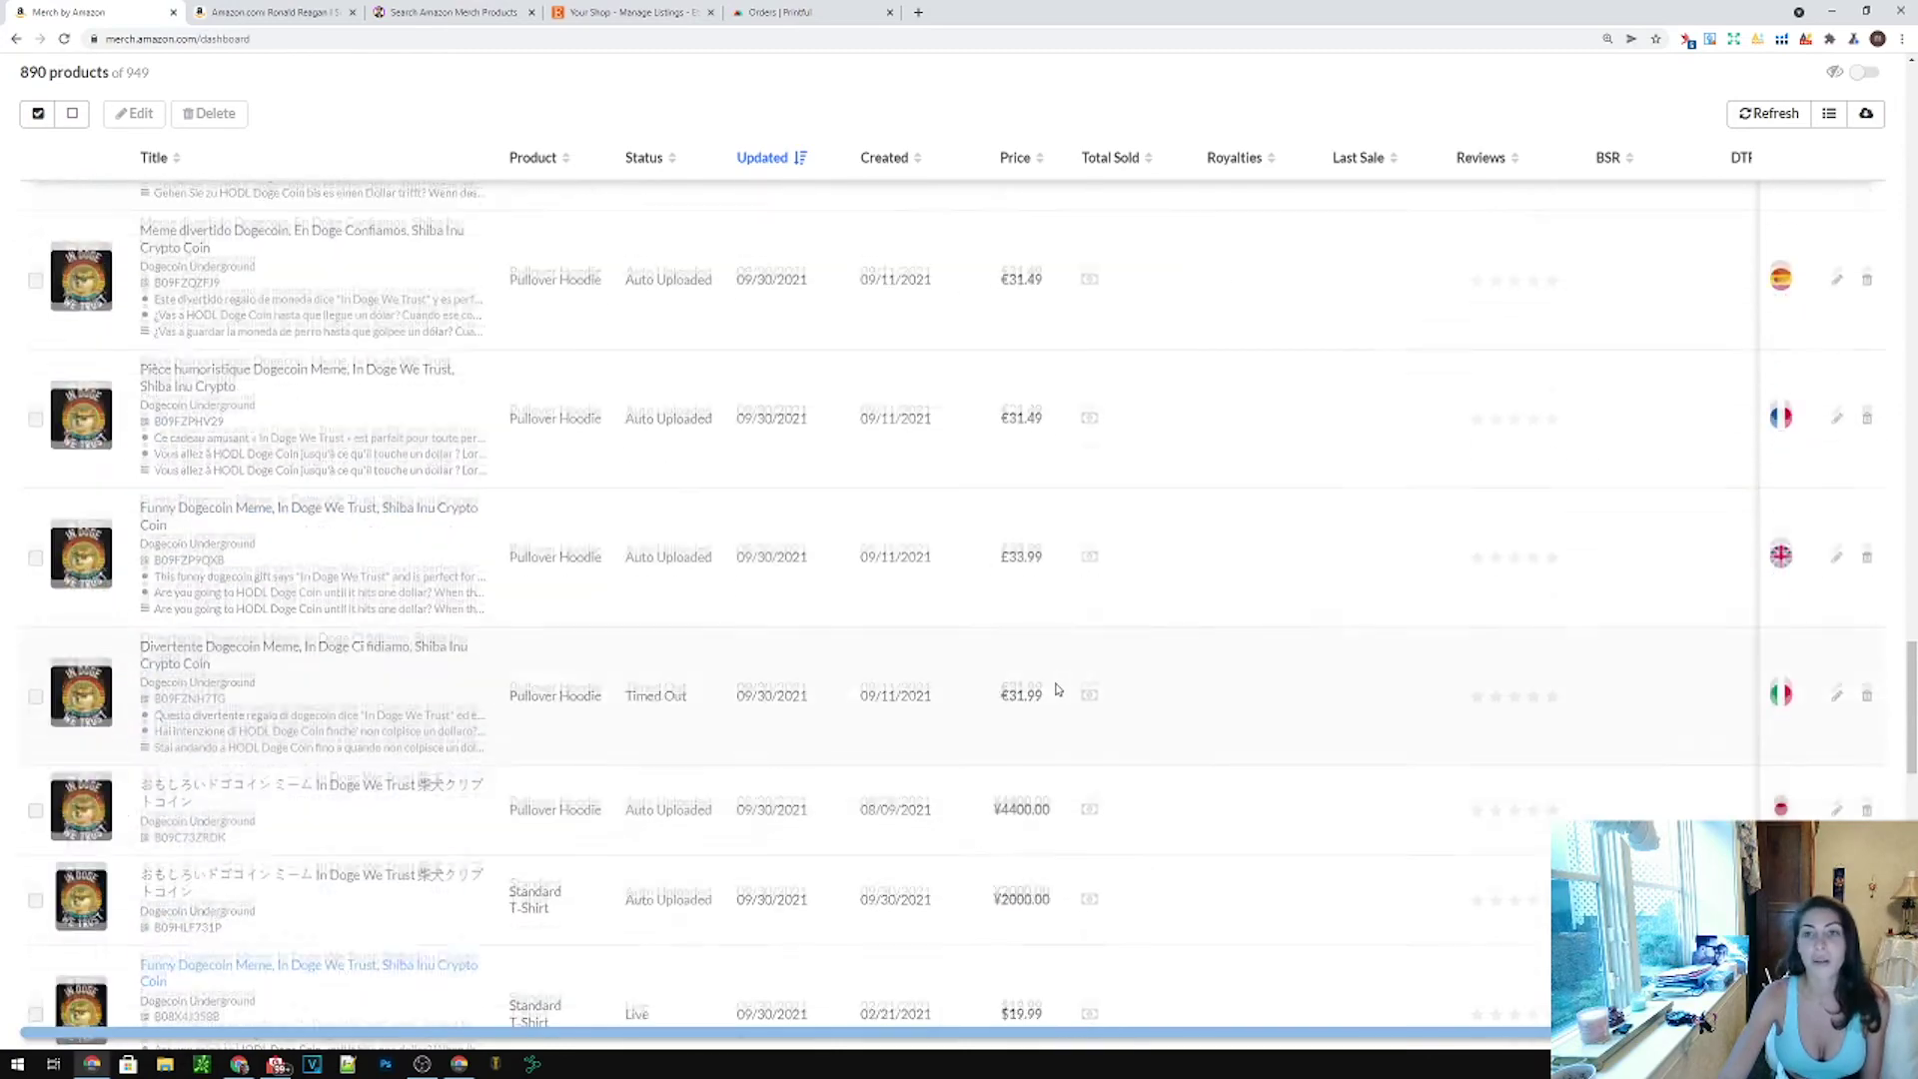
pyautogui.scroll(12, 1058, 693)
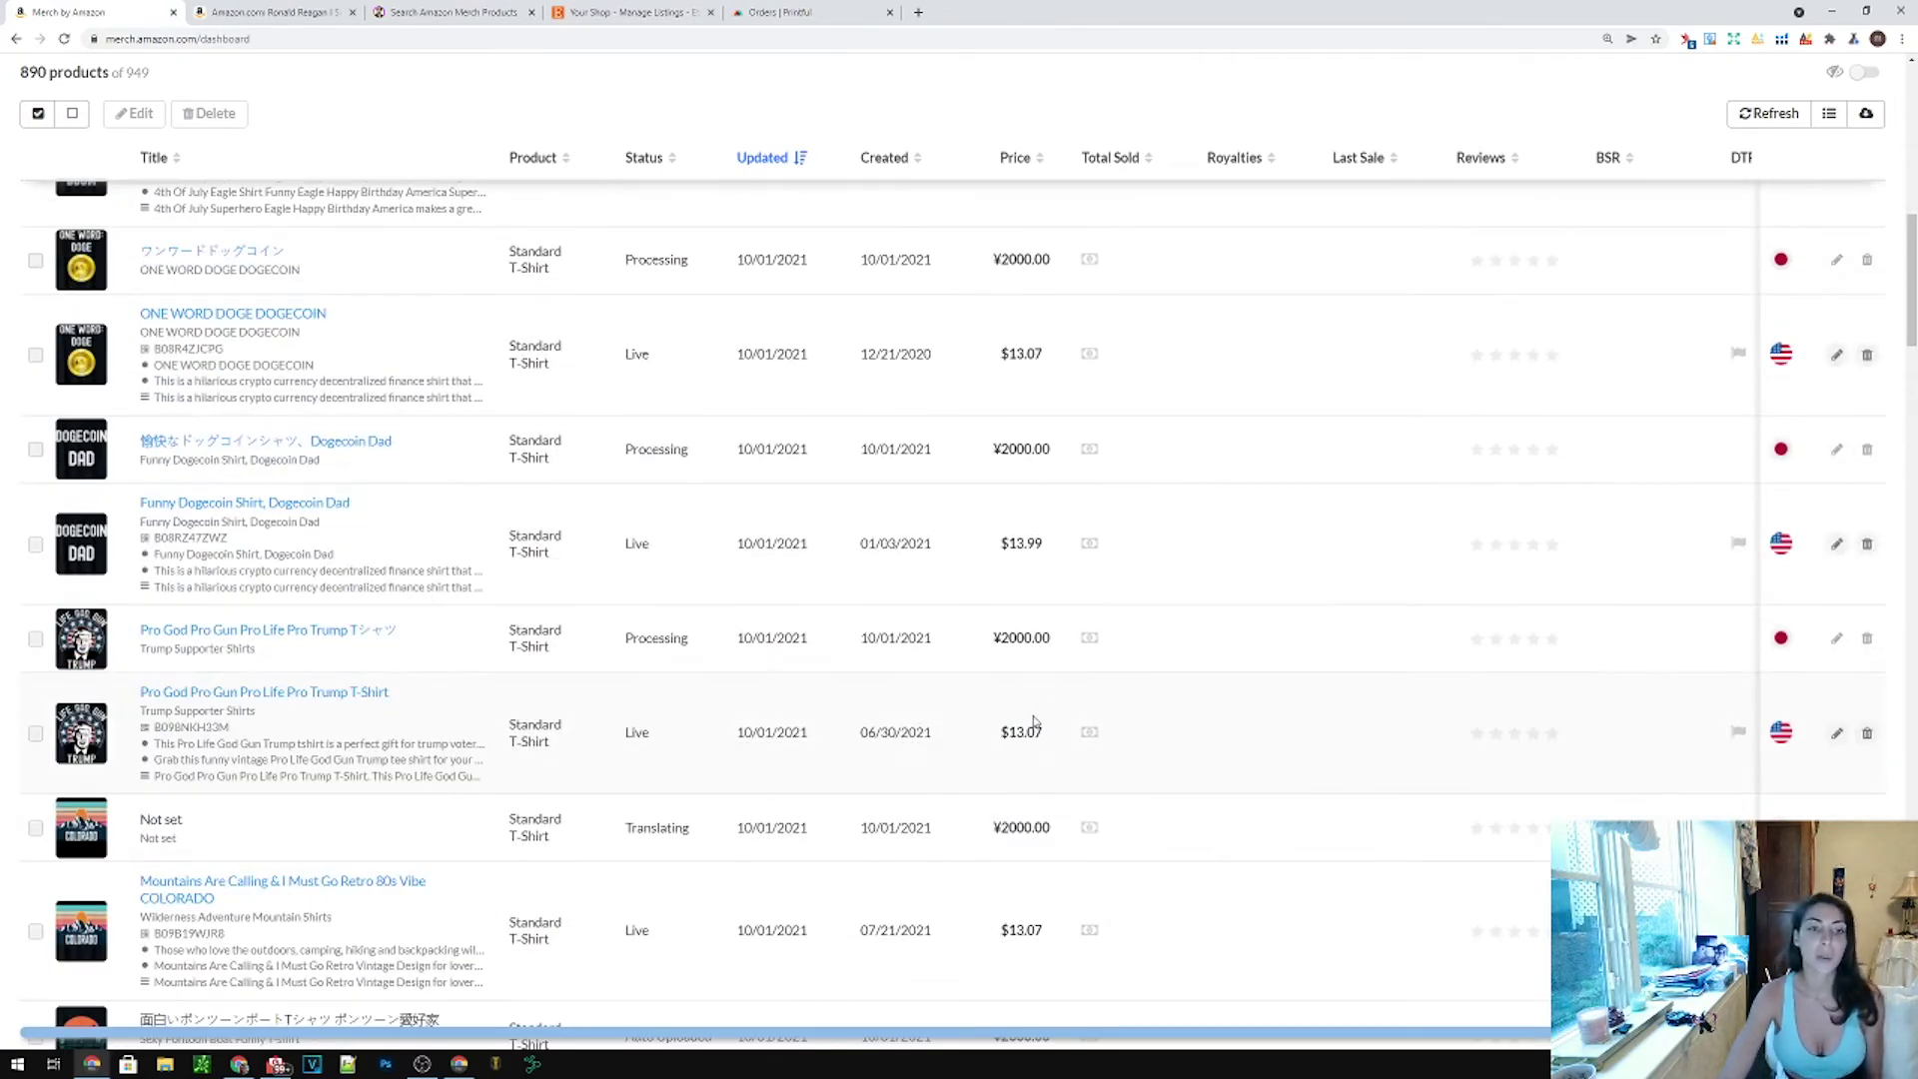
pyautogui.scroll(2, 1035, 720)
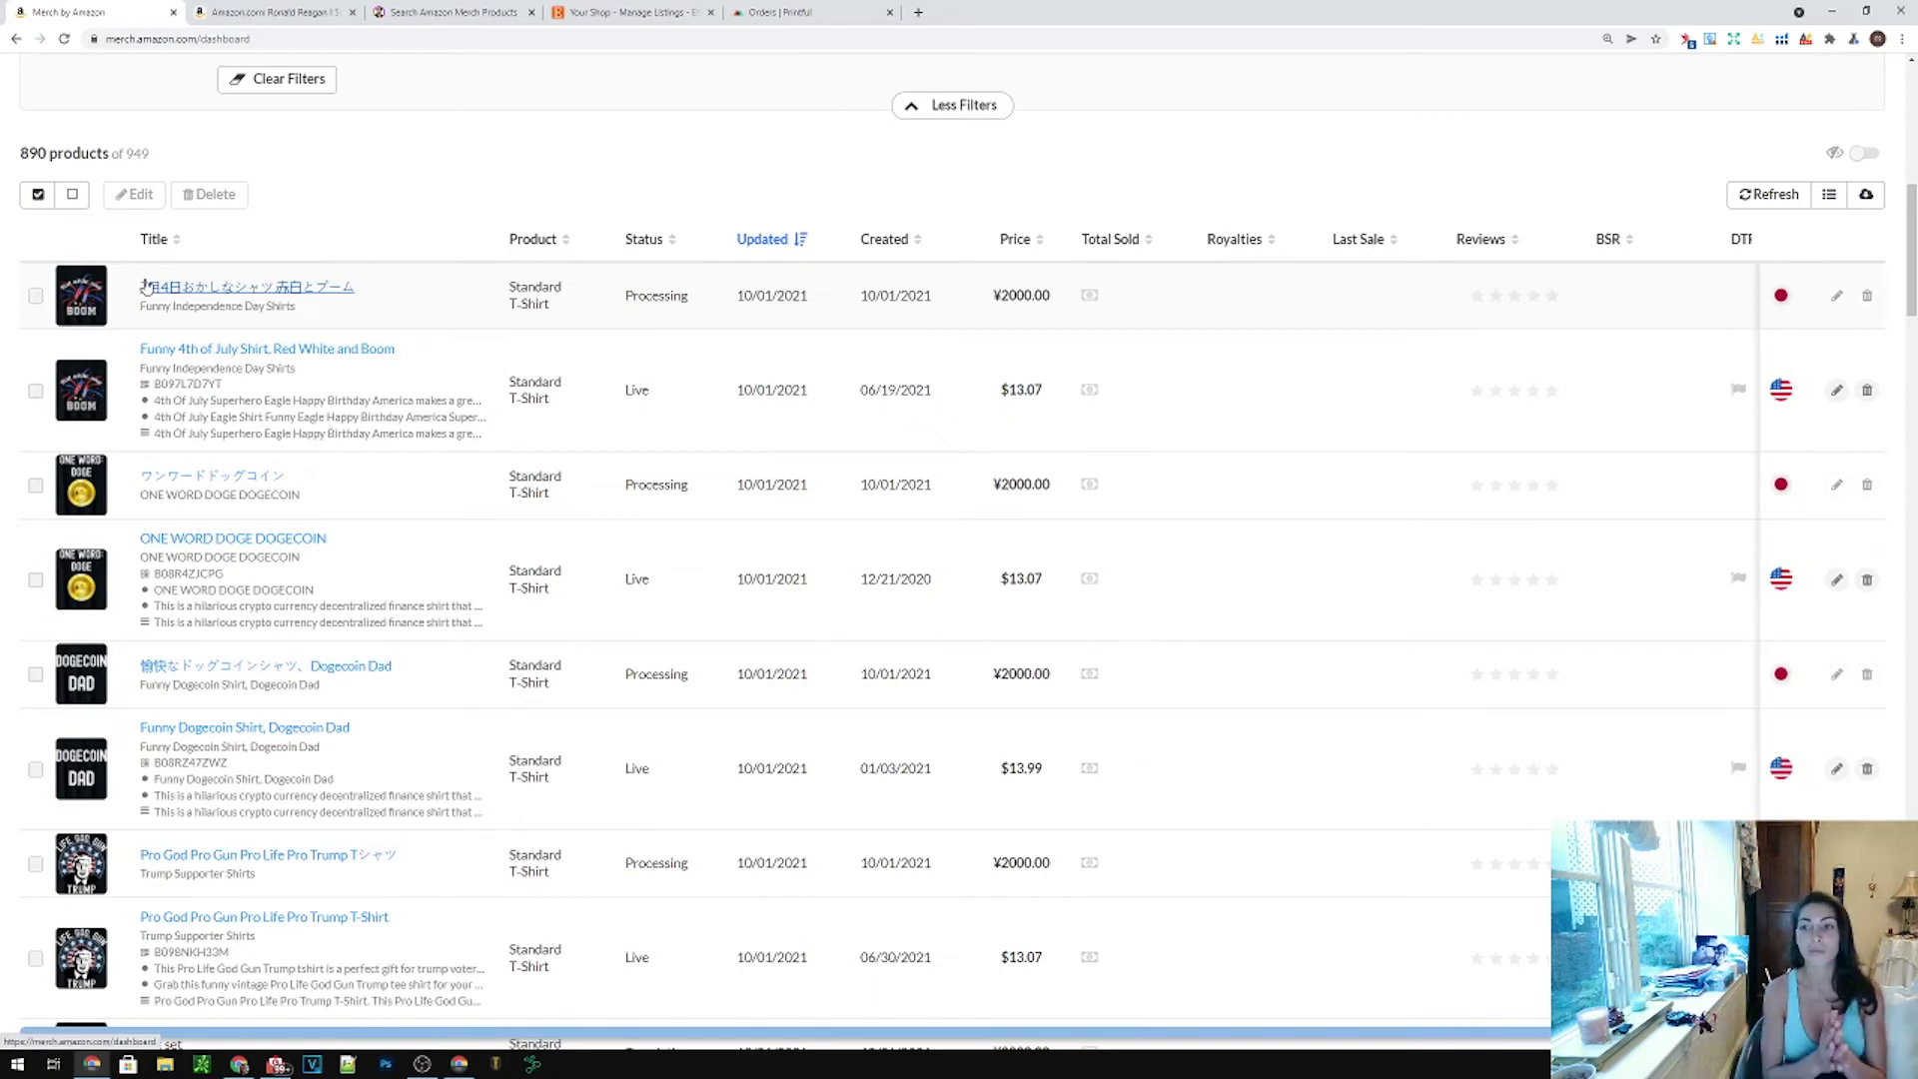
# - Try to delete the unsold Funny 4th of July Shirt, Red White and Boom, checking its Japanese and US listings
pyautogui.click(35, 297)
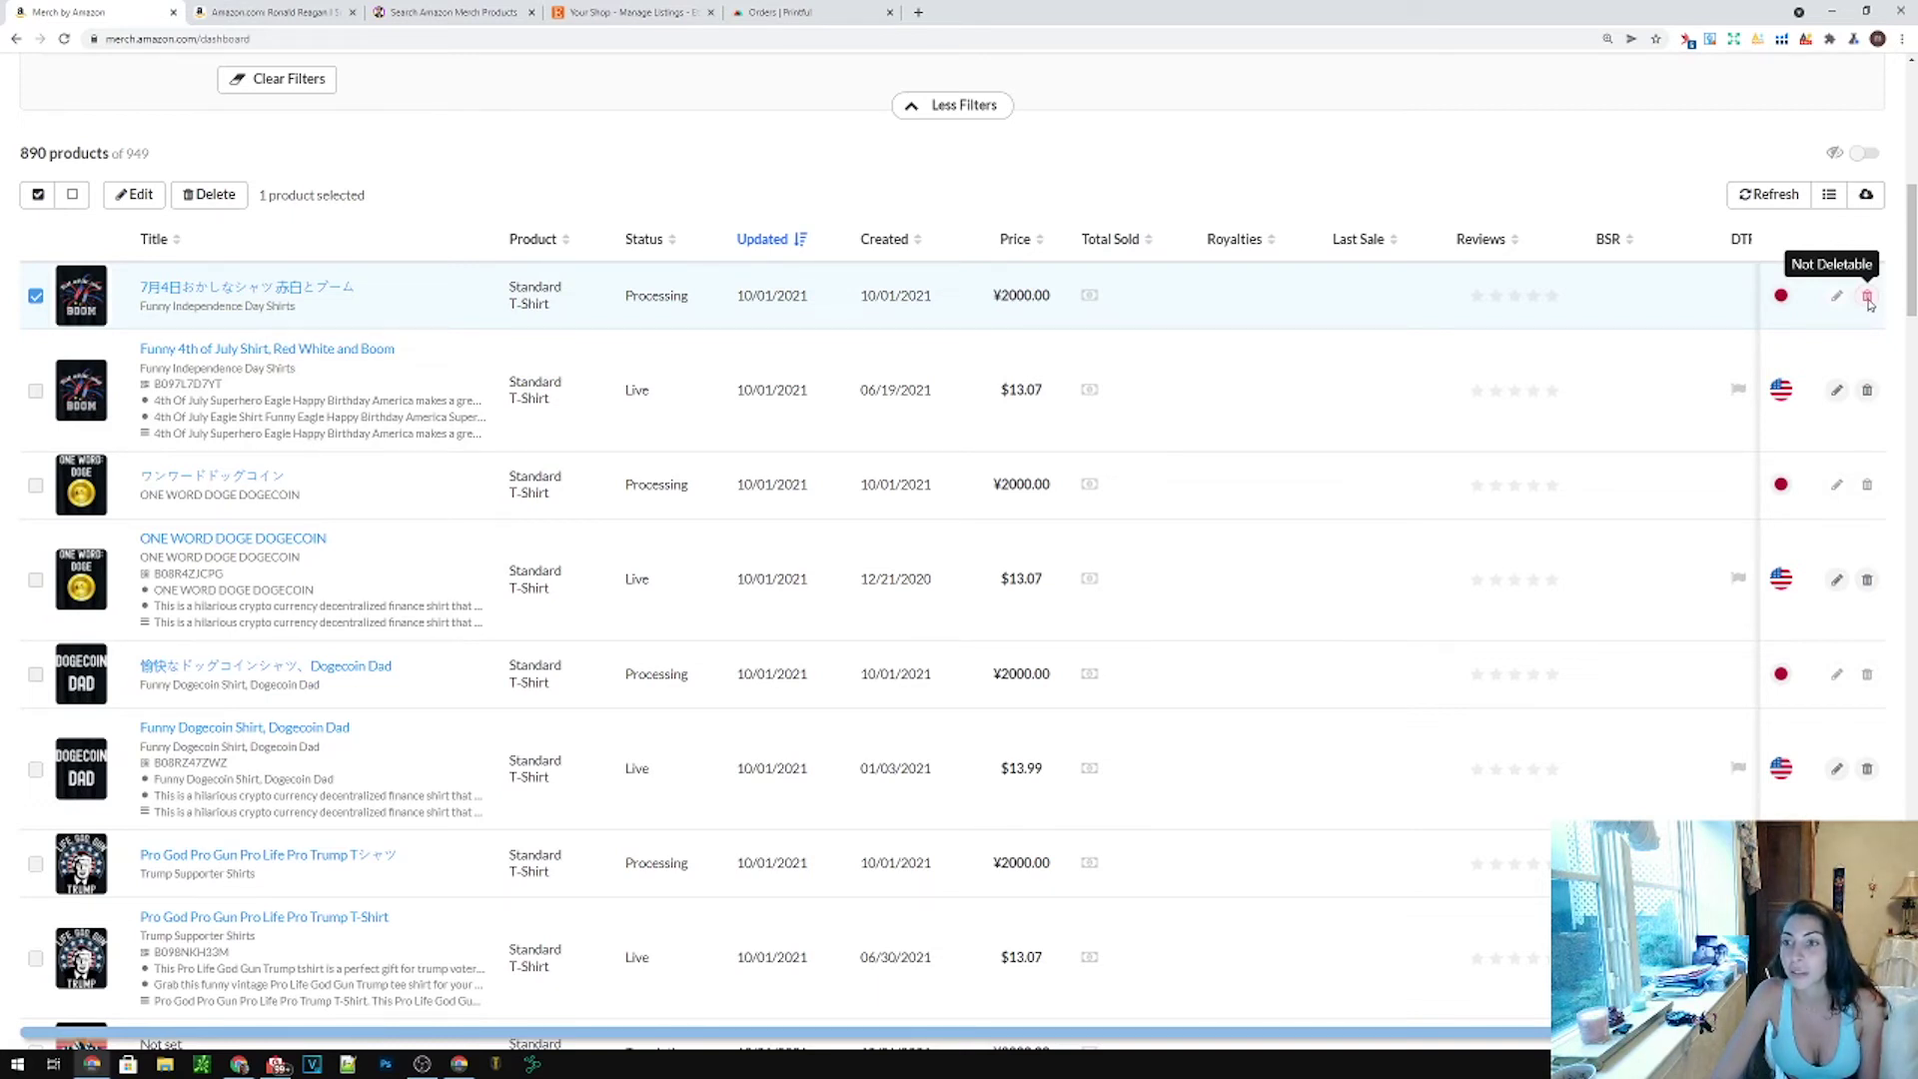
pyautogui.click(34, 299)
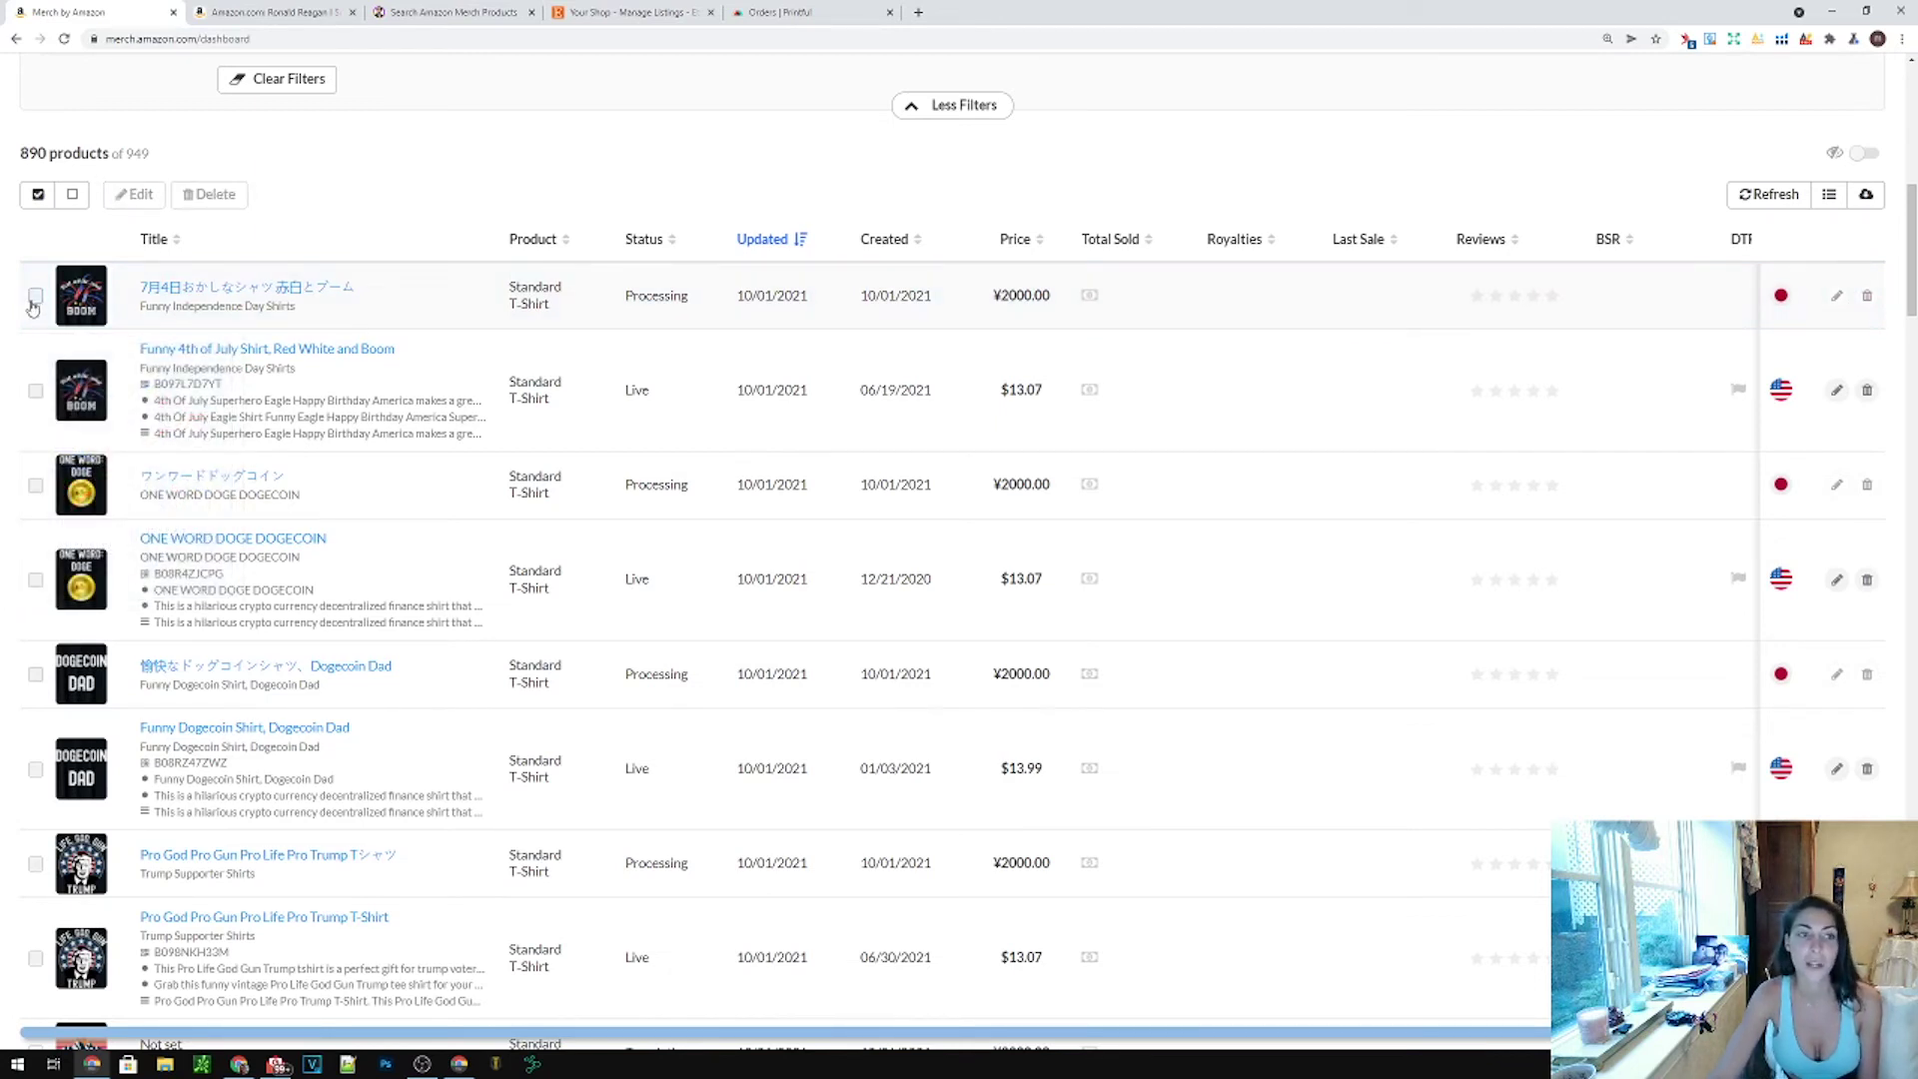
pyautogui.click(35, 391)
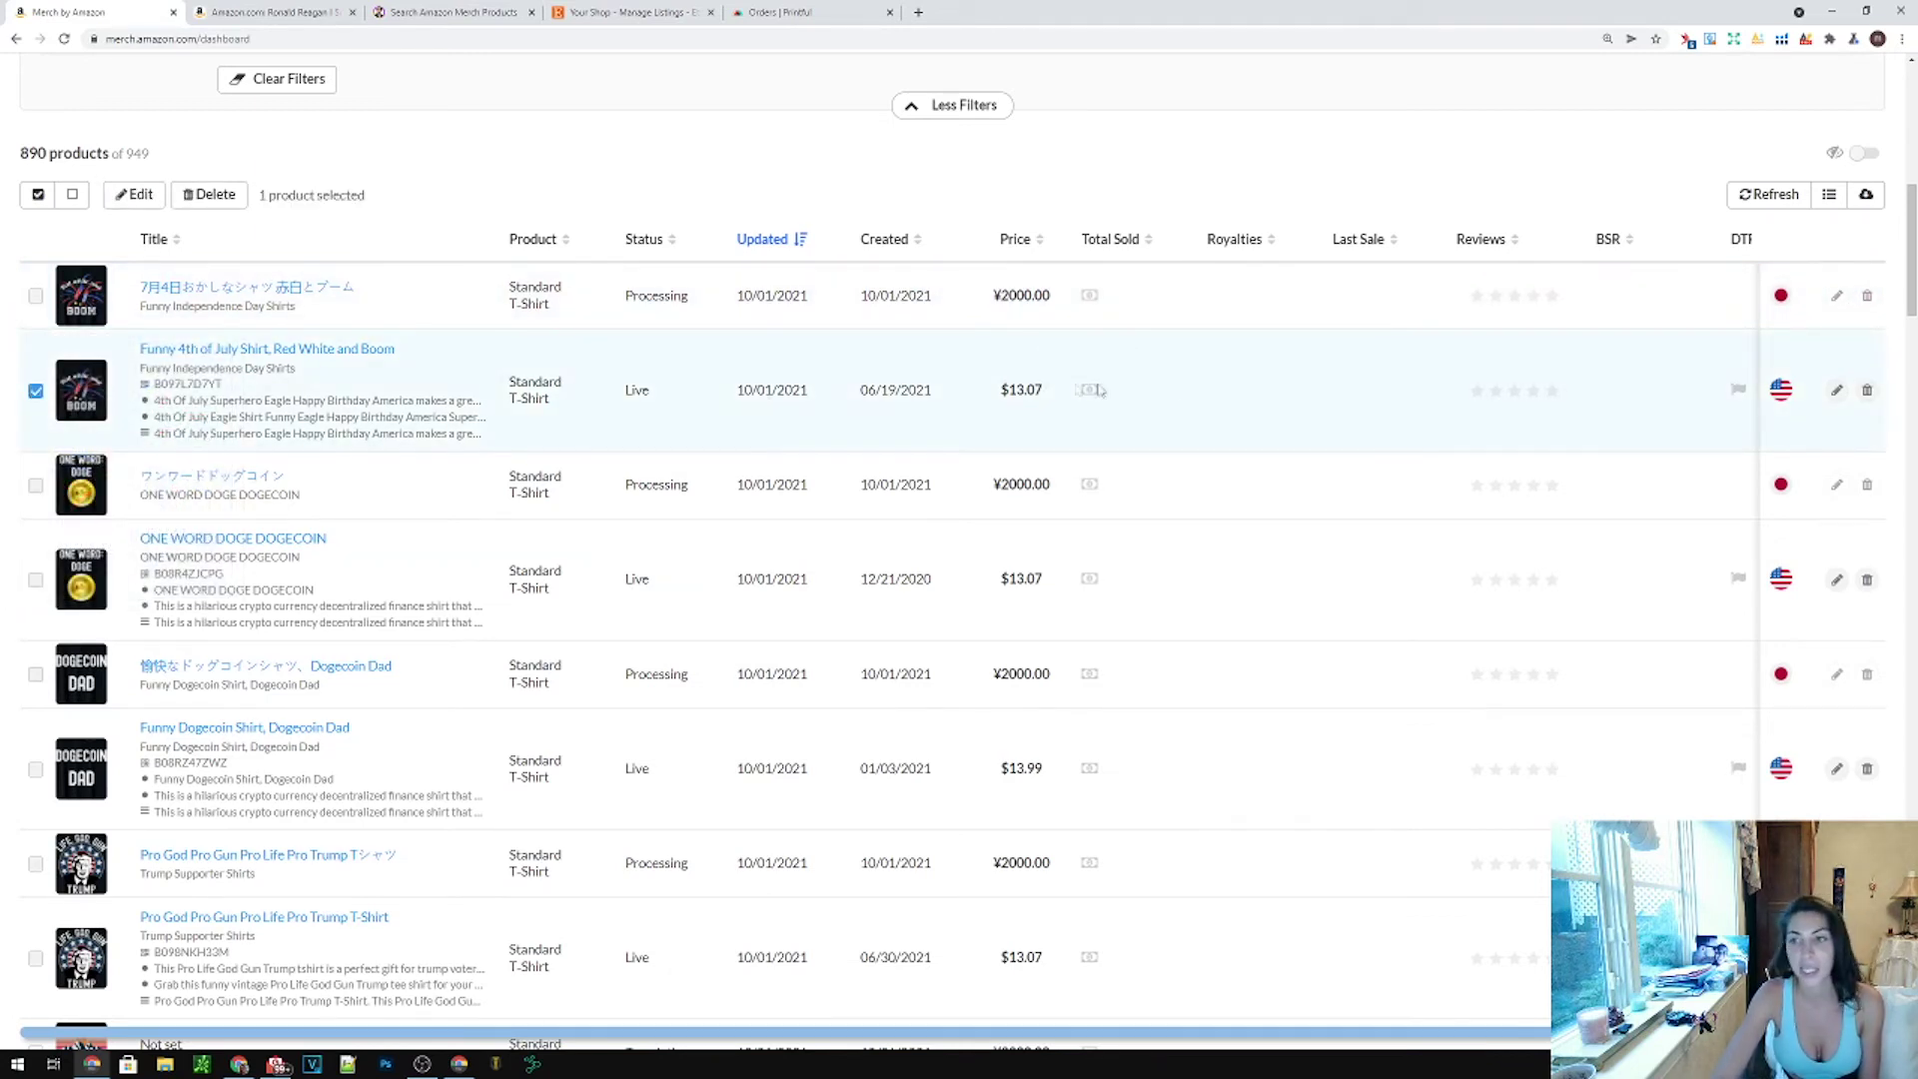
pyautogui.click(1868, 390)
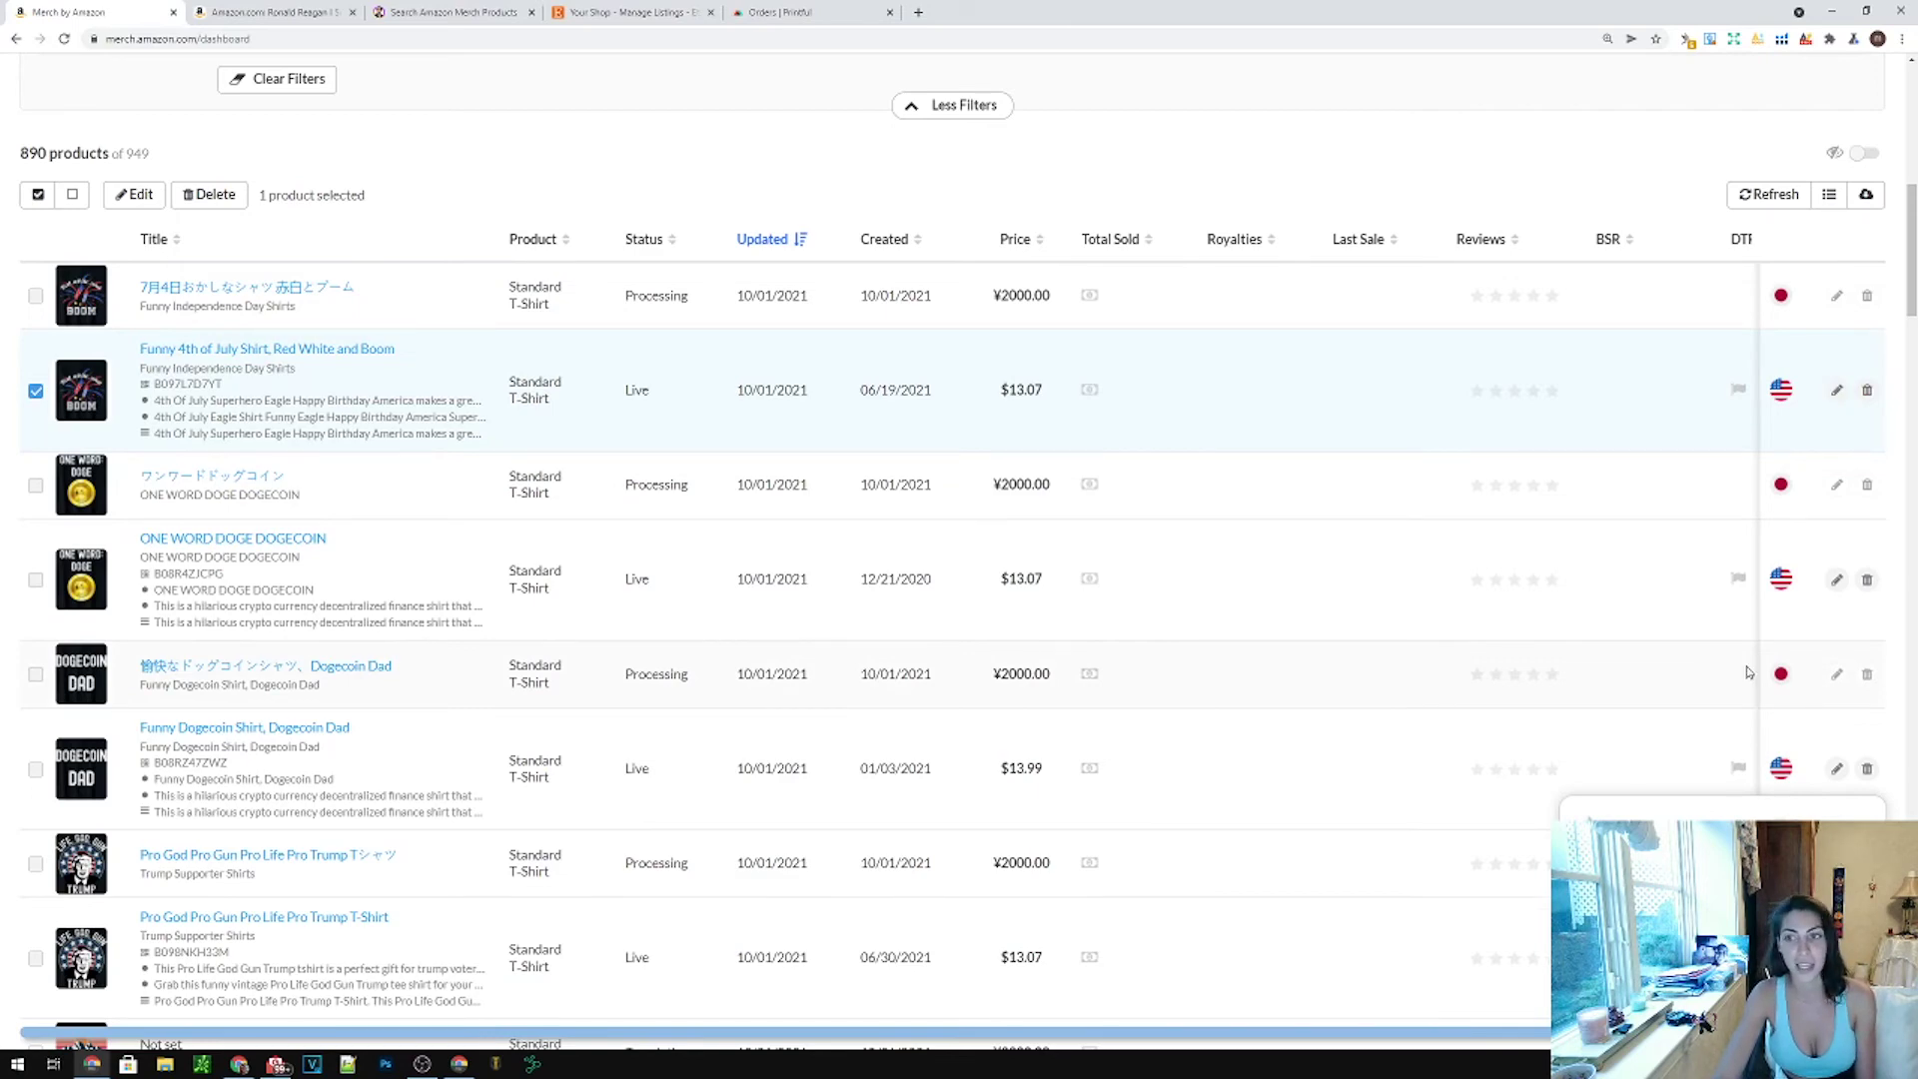
# - Restrict the unsold product list to the United States marketplace
pyautogui.scroll(6, 1544, 575)
pyautogui.scroll(1, 1491, 573)
pyautogui.scroll(2, 1492, 573)
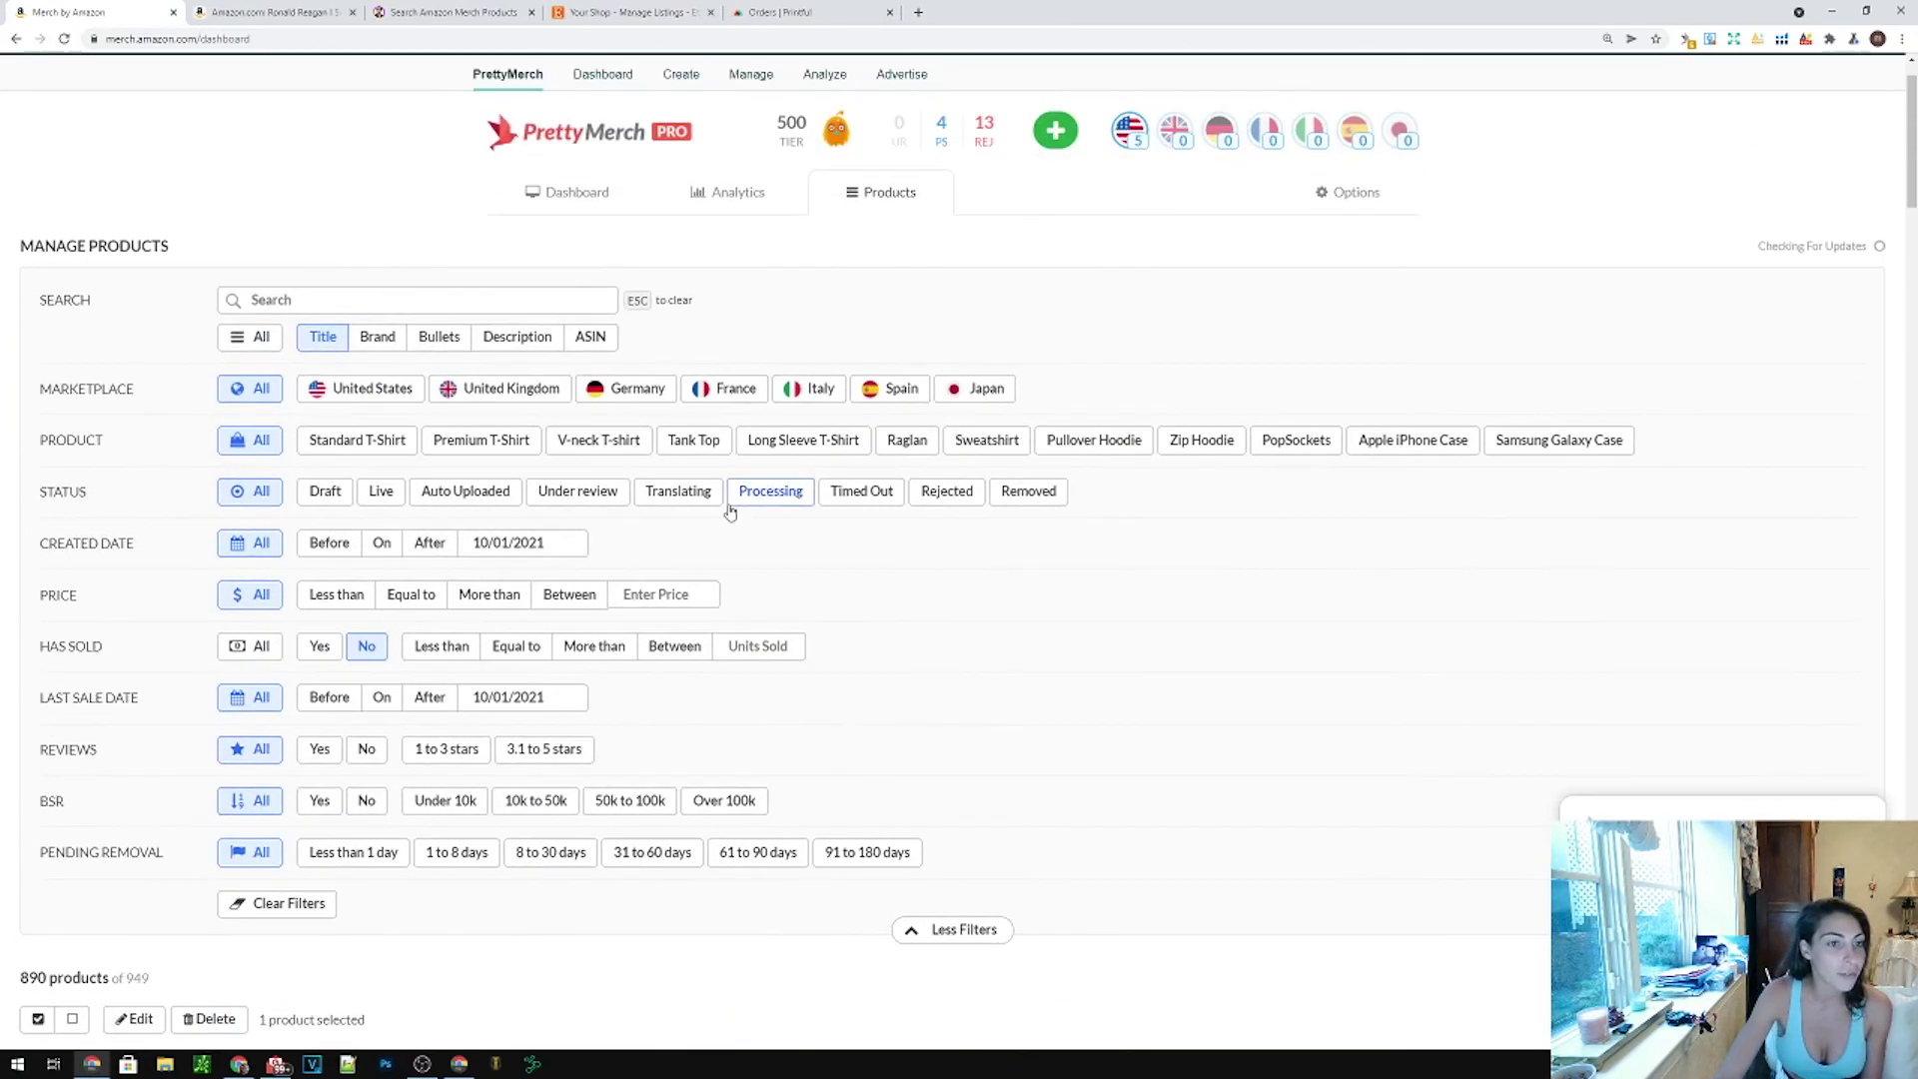
pyautogui.click(371, 388)
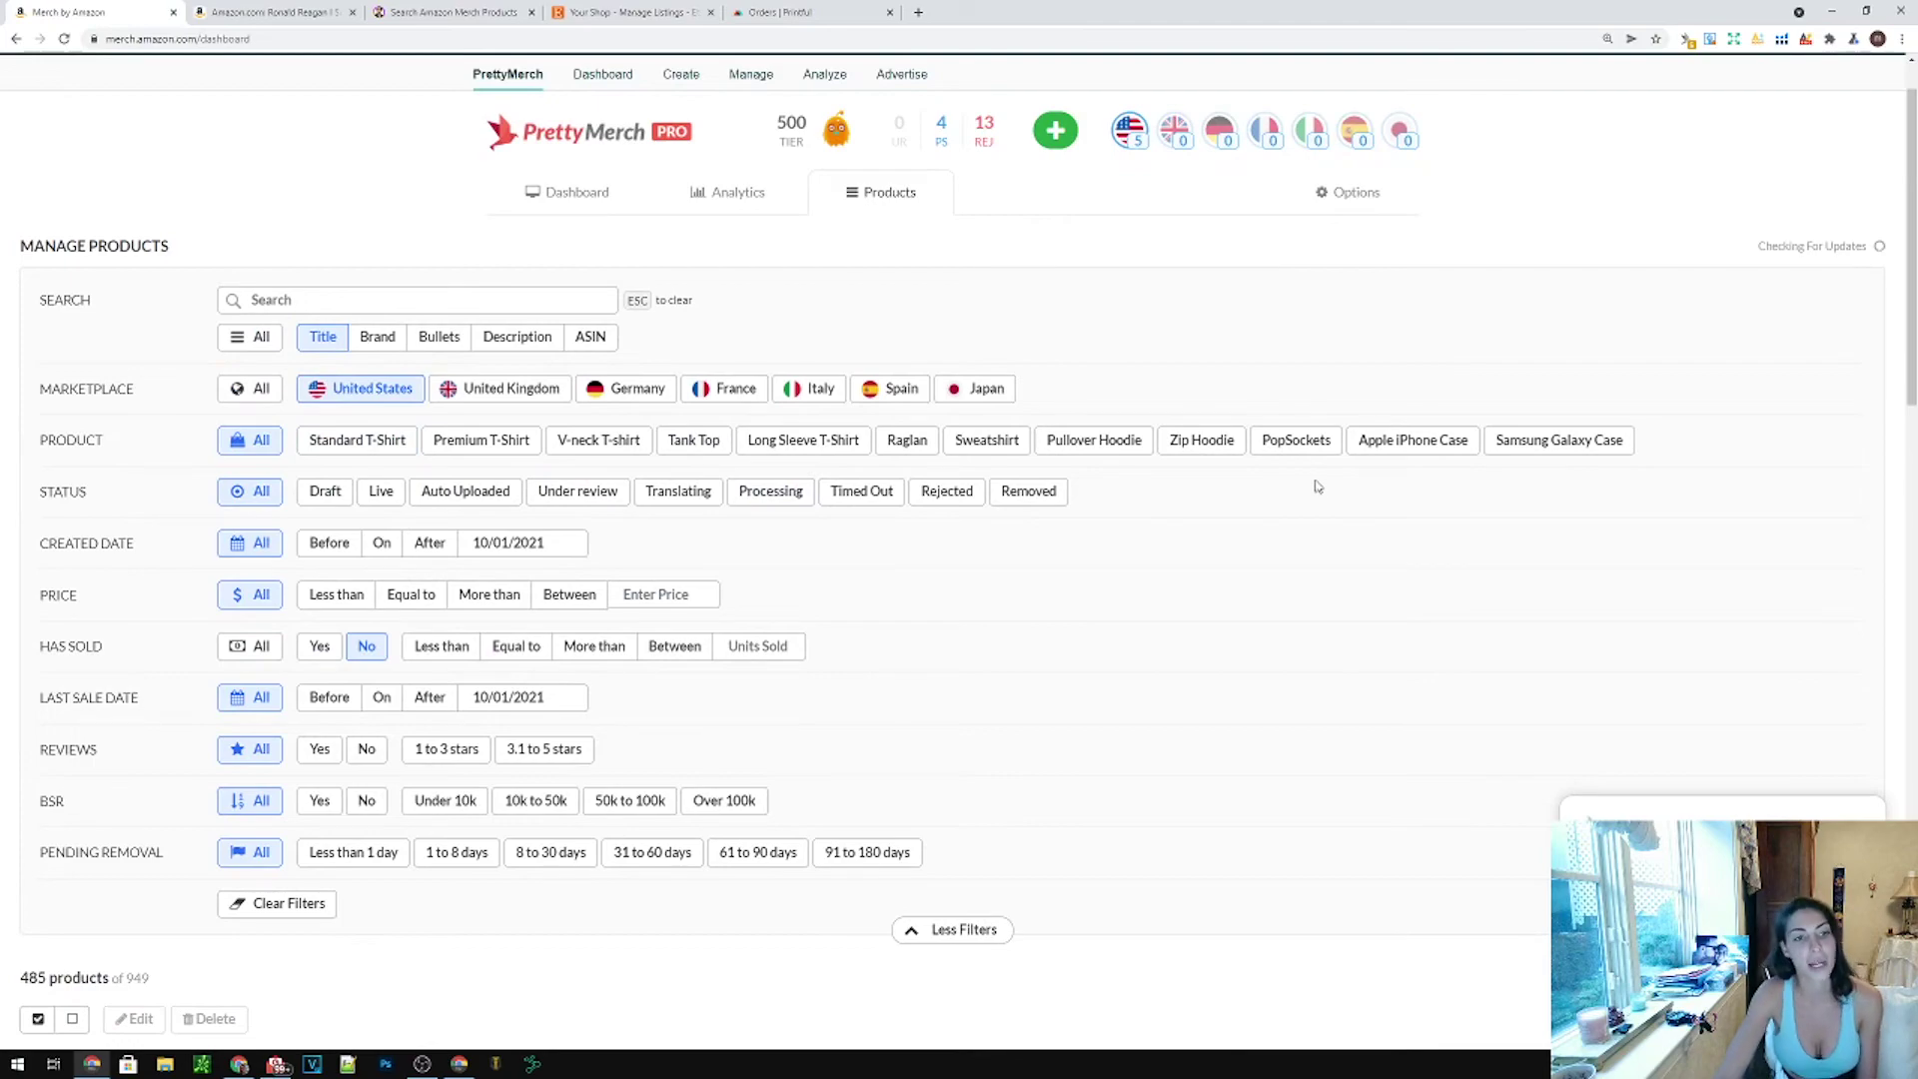
# - Examine the unsold US listings for removal candidates, including the design preview of the FireFauci Flip-Flopping Fraud T-shirt
pyautogui.scroll(-3, 1290, 542)
pyautogui.scroll(-3, 1290, 545)
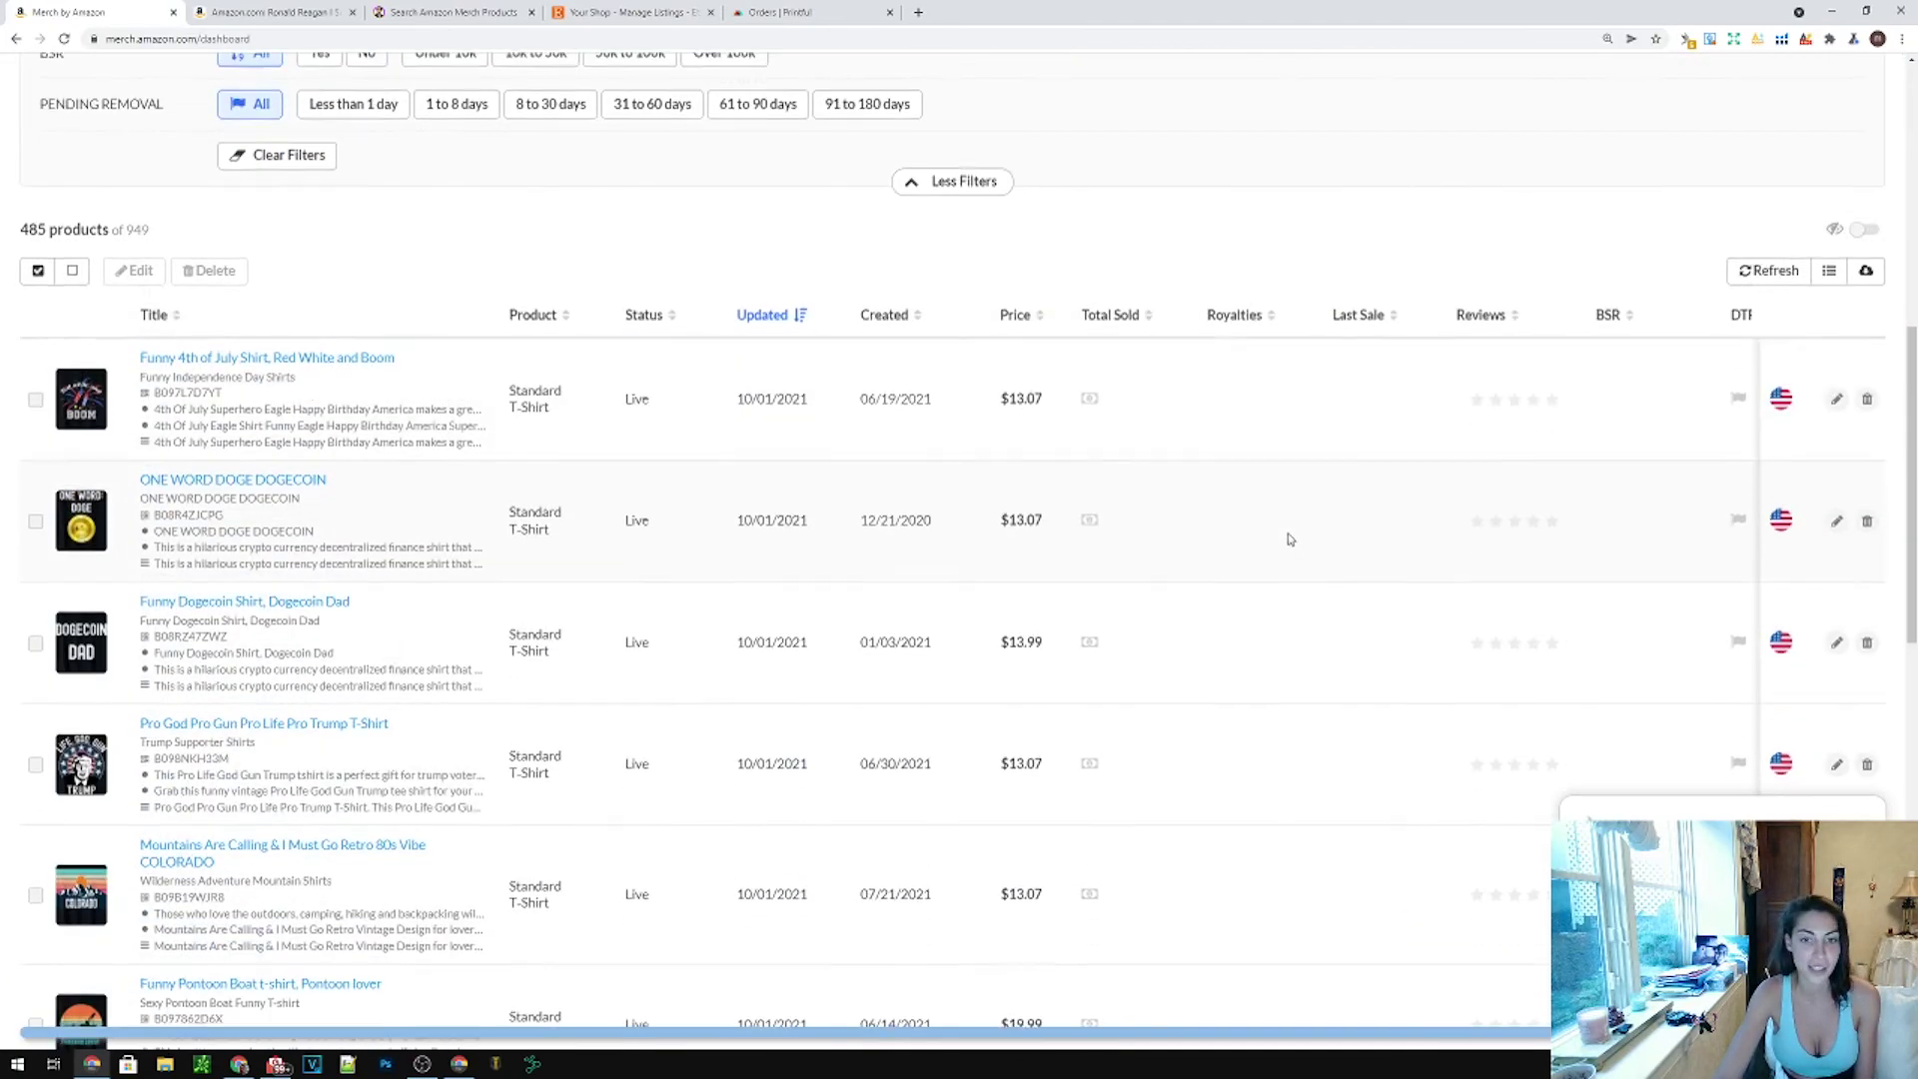
pyautogui.scroll(-6, 1287, 539)
pyautogui.scroll(-5, 1287, 540)
pyautogui.scroll(8, 1283, 539)
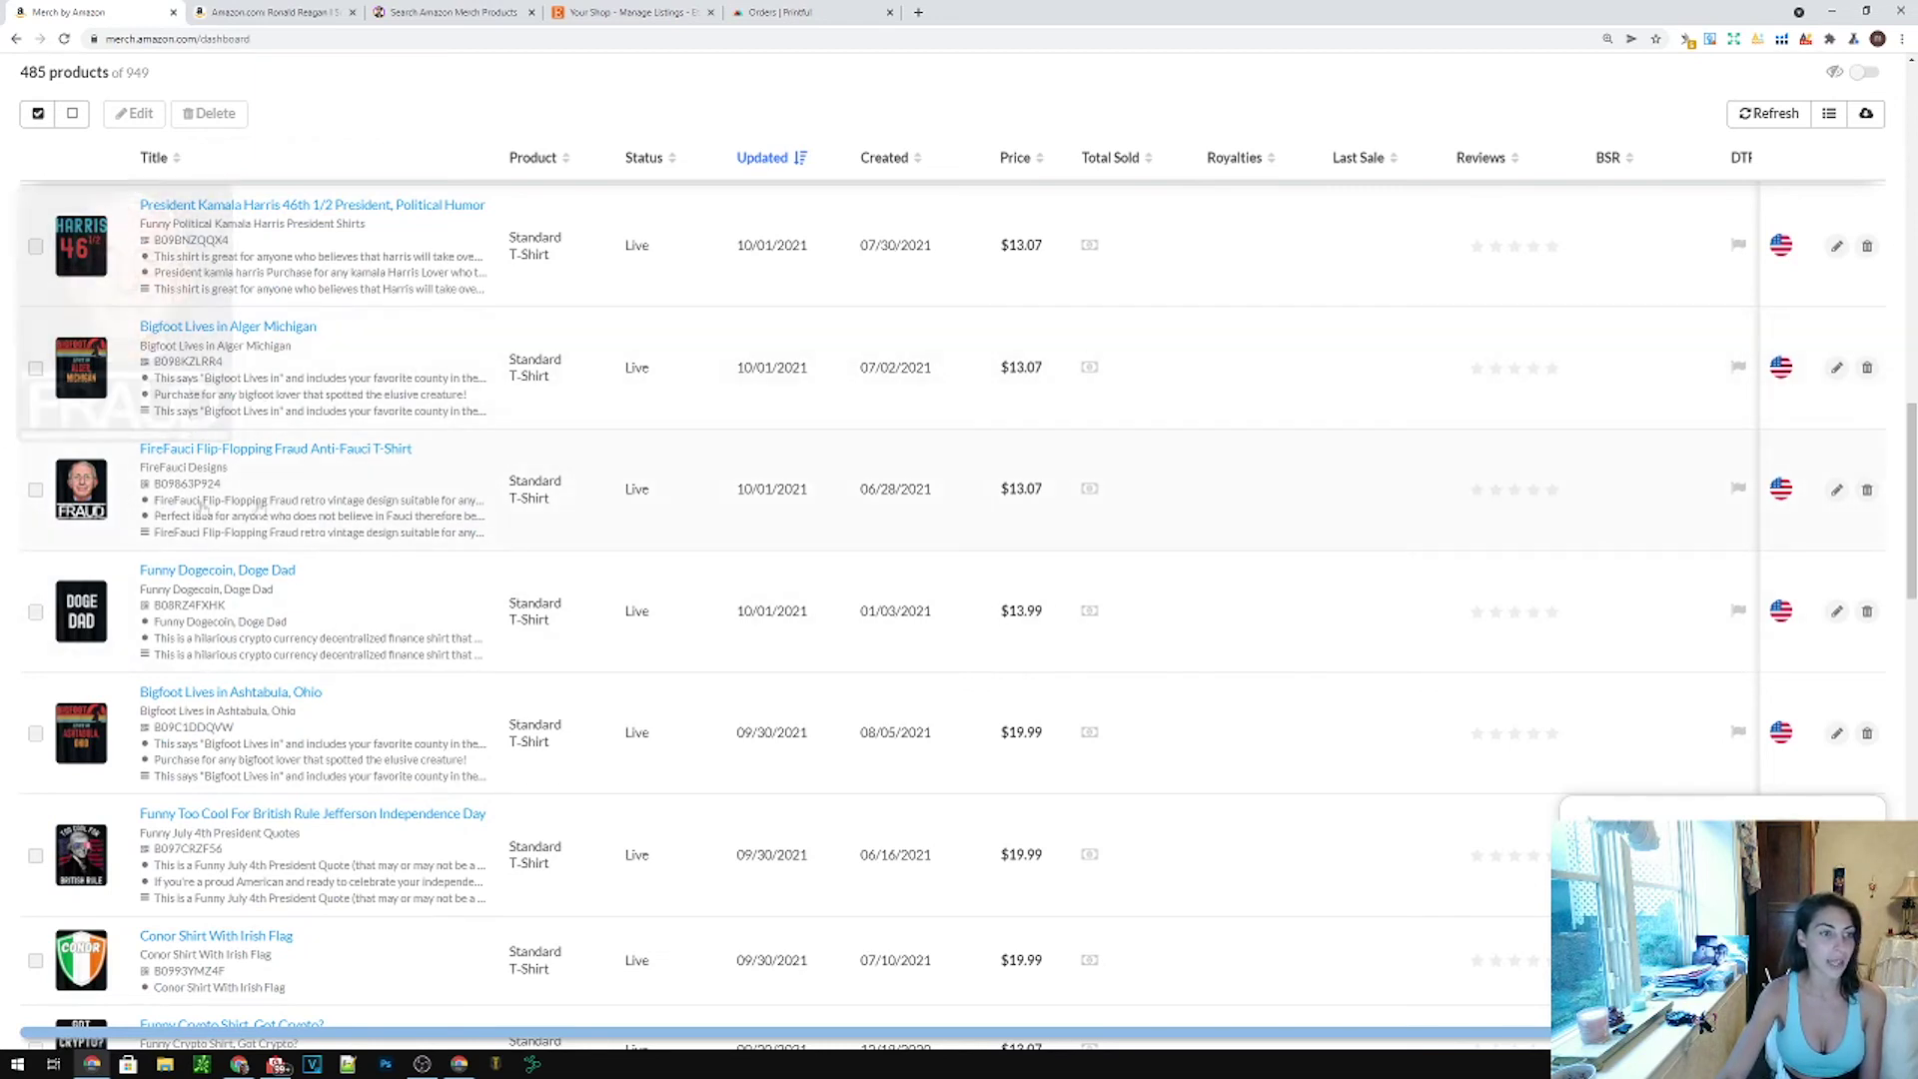
pyautogui.moveTo(105, 498)
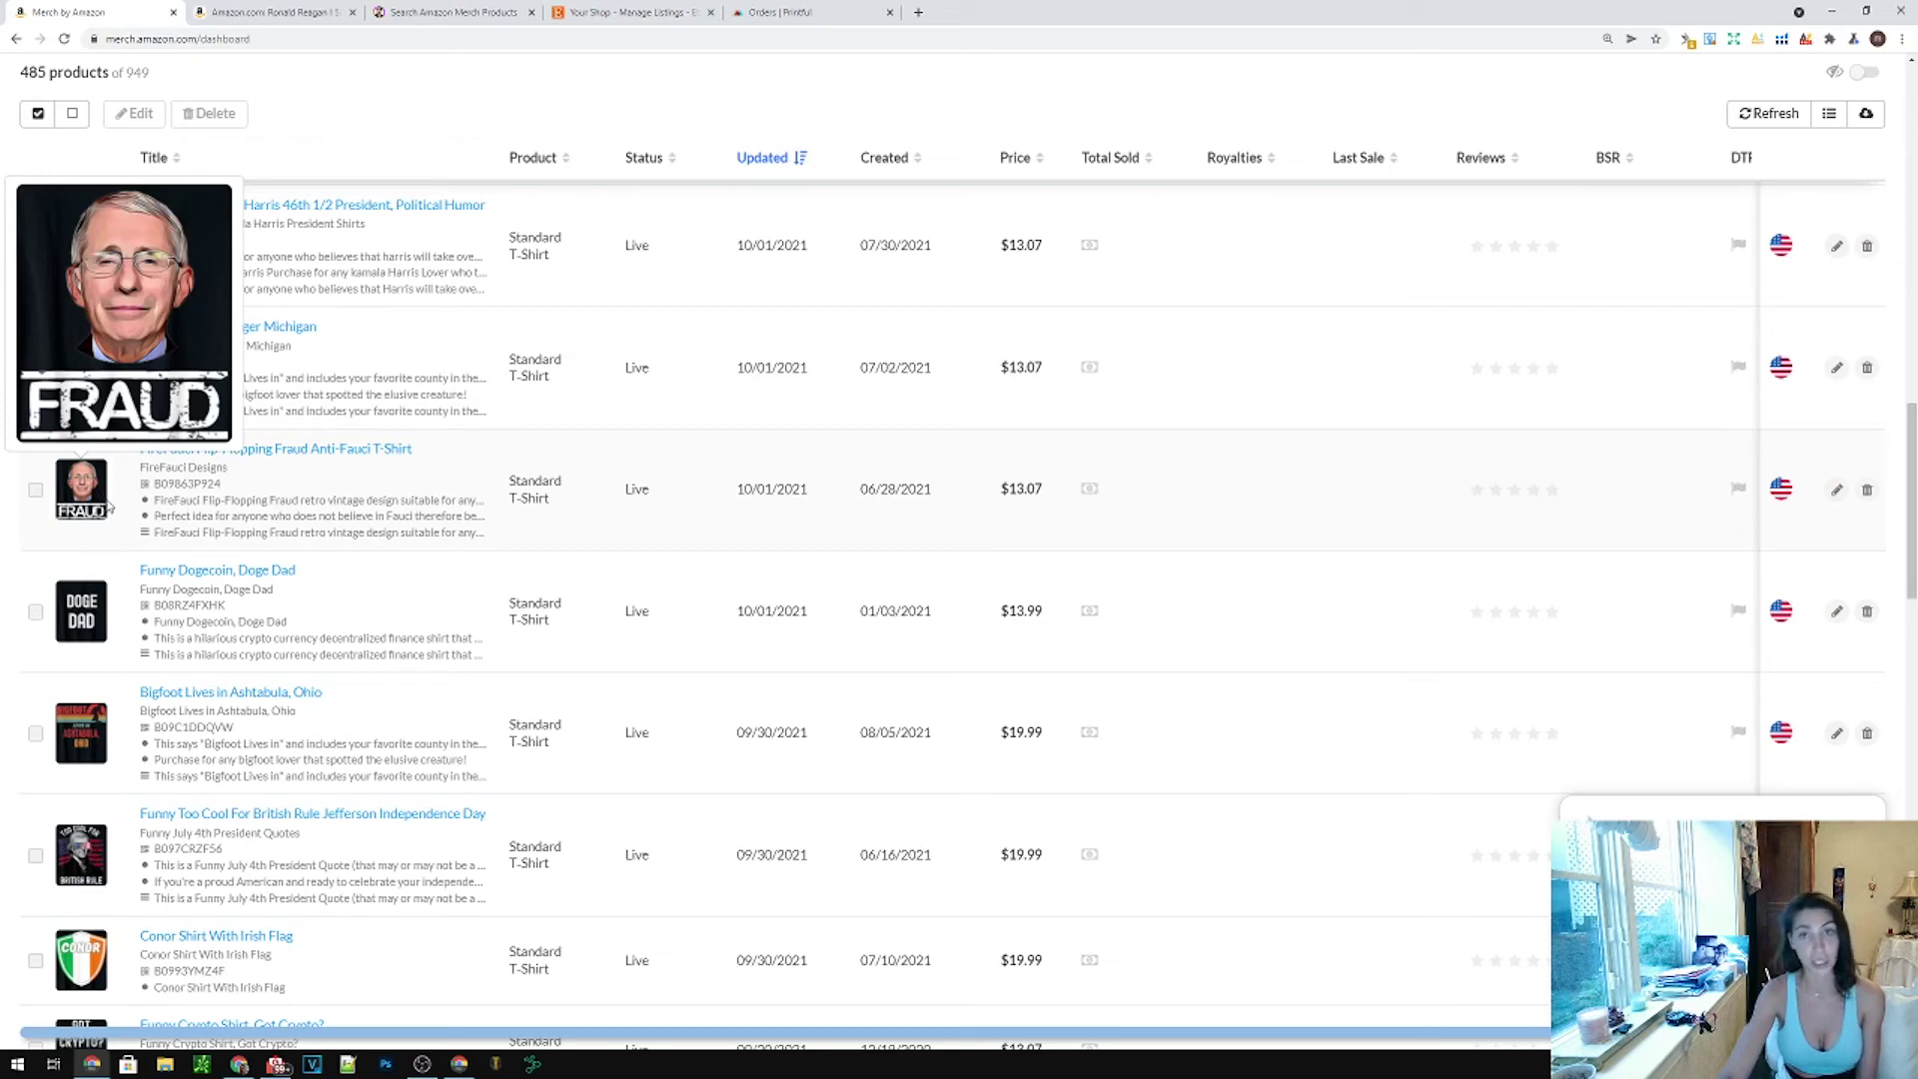
pyautogui.scroll(-3, 423, 516)
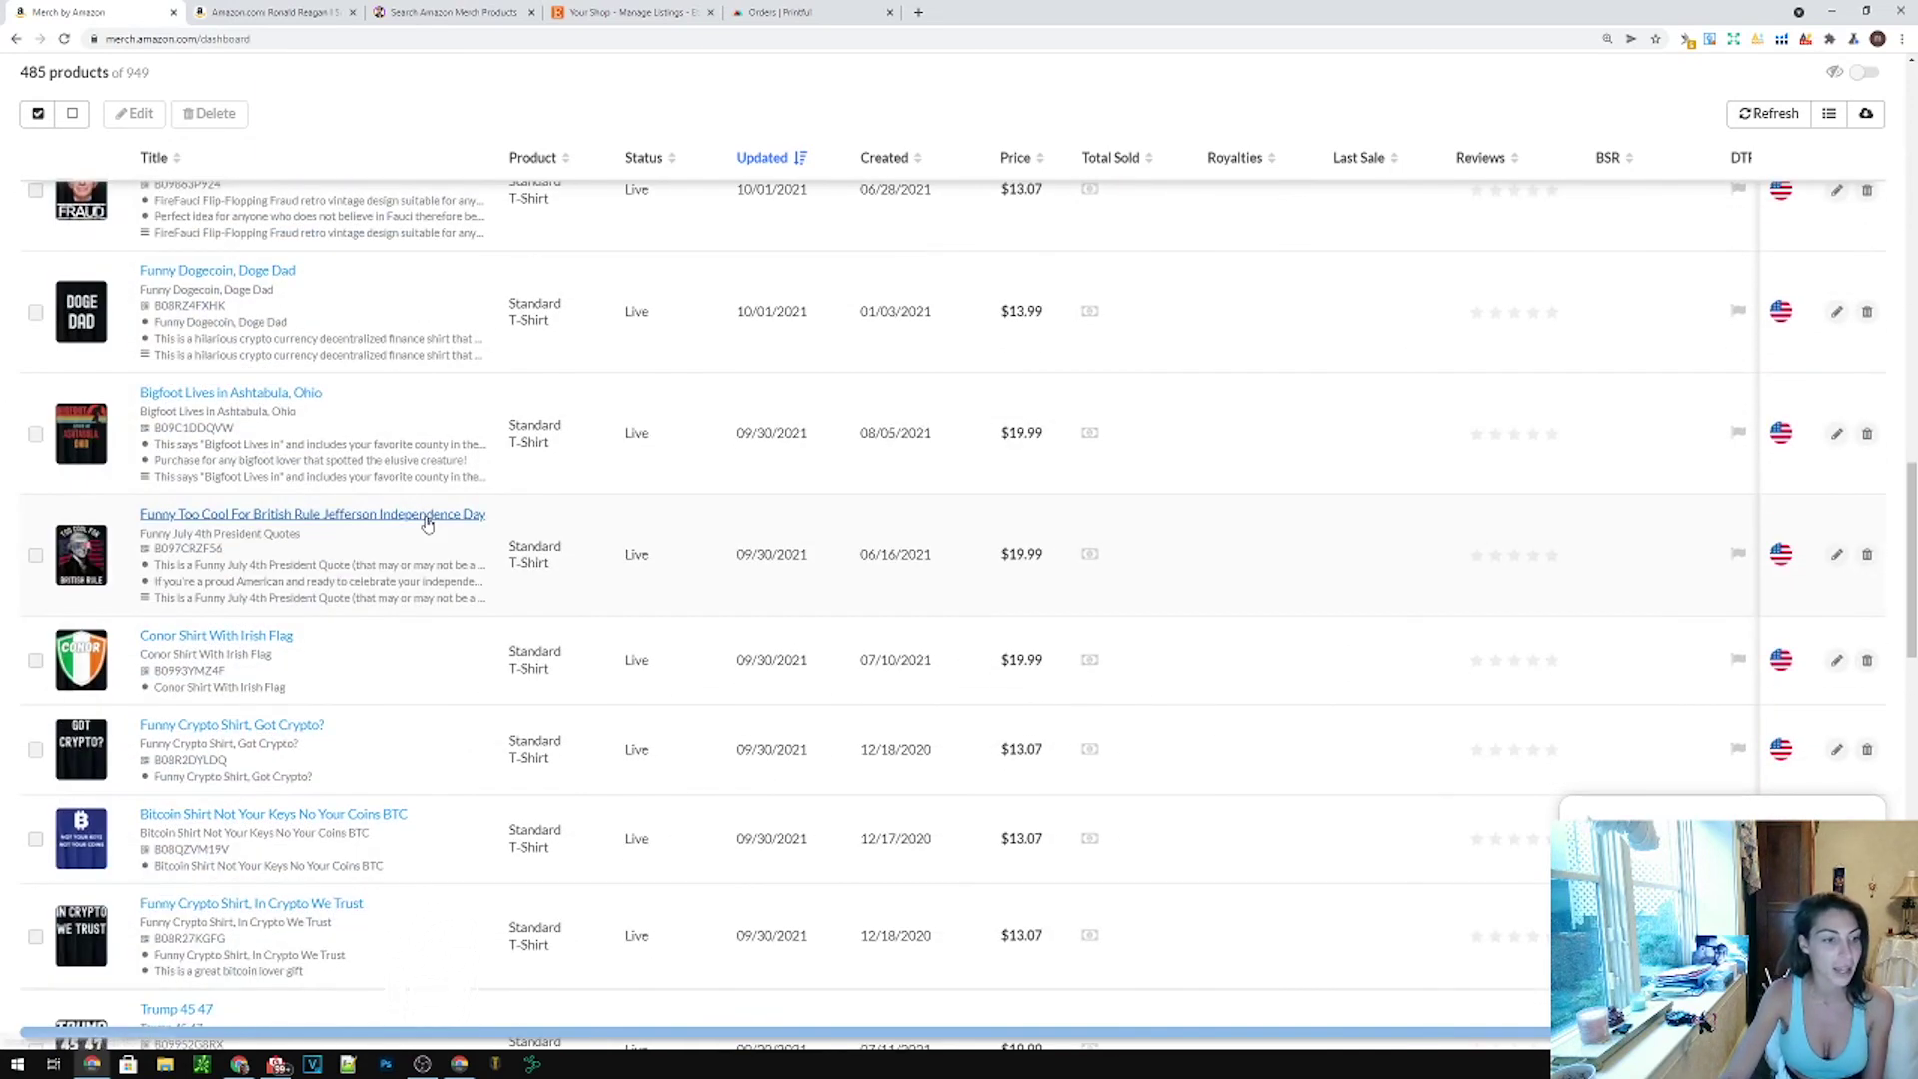
pyautogui.scroll(3, 422, 523)
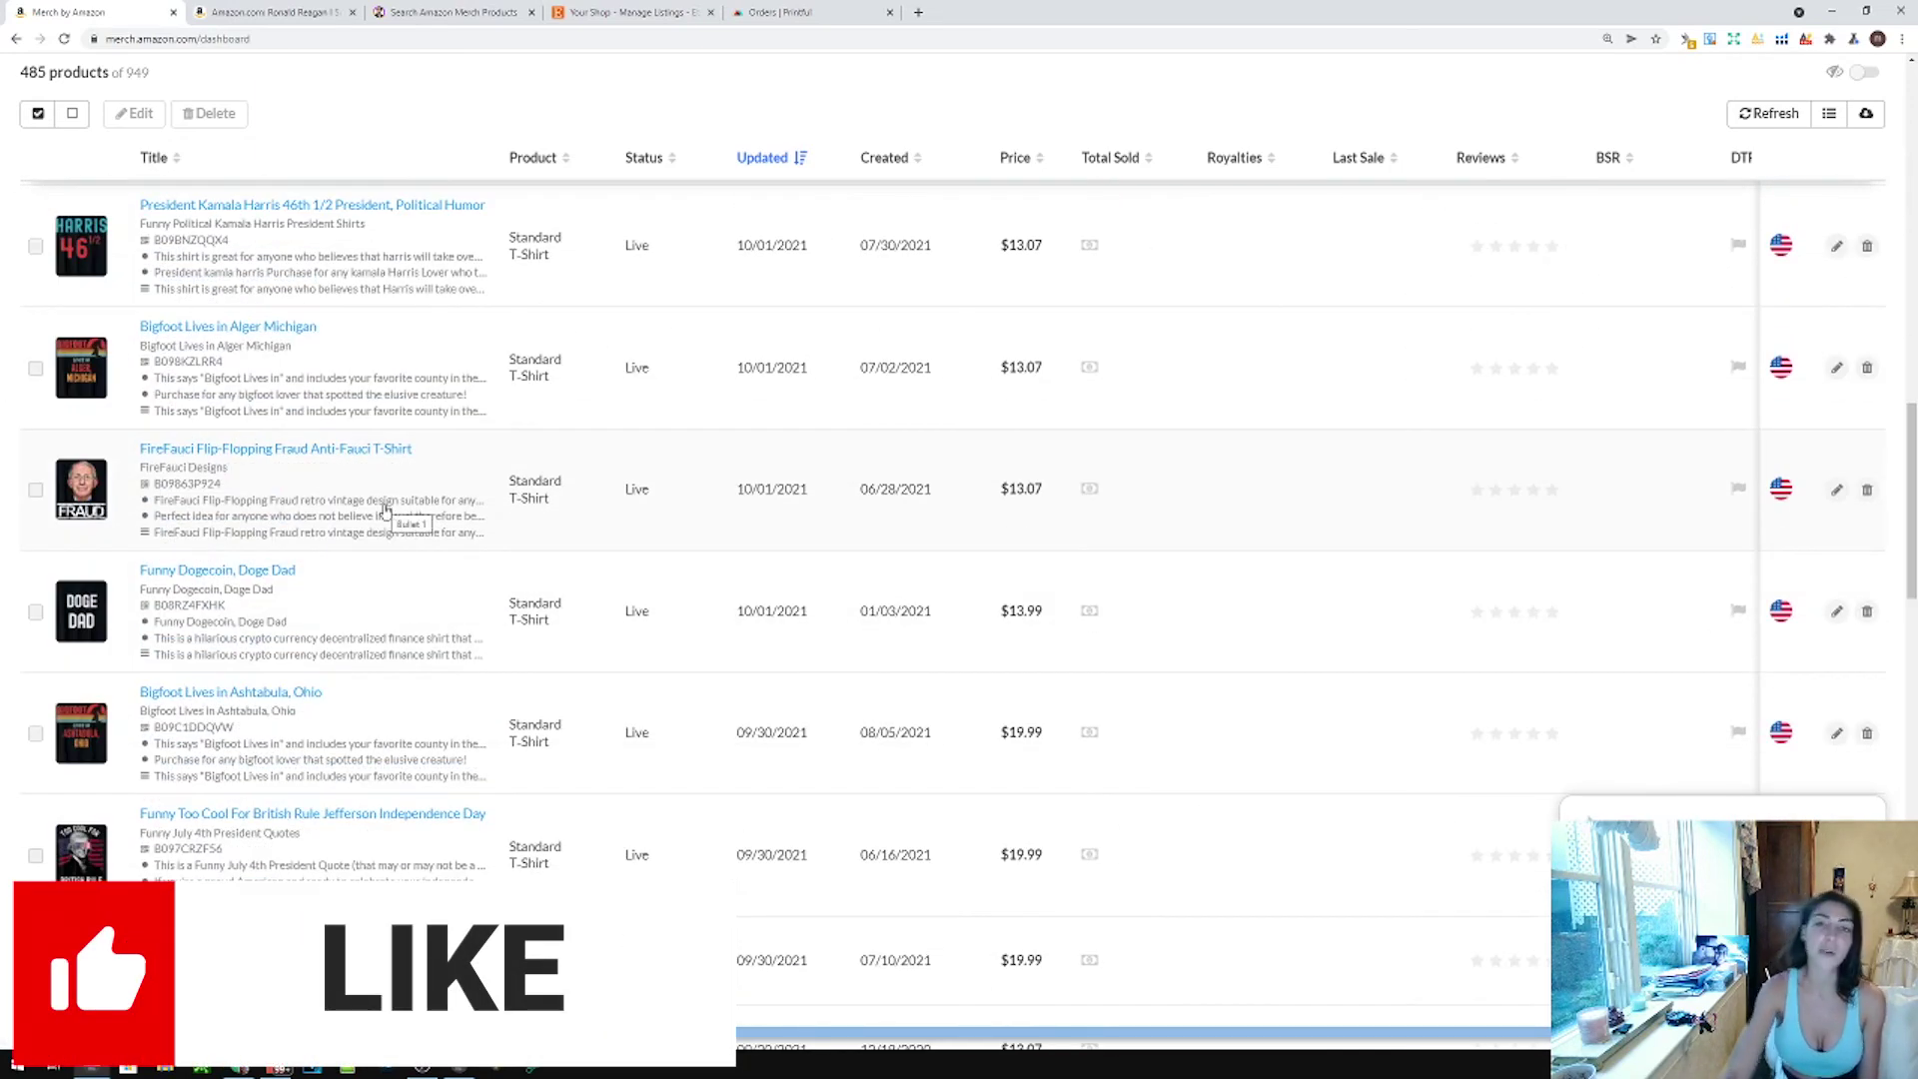